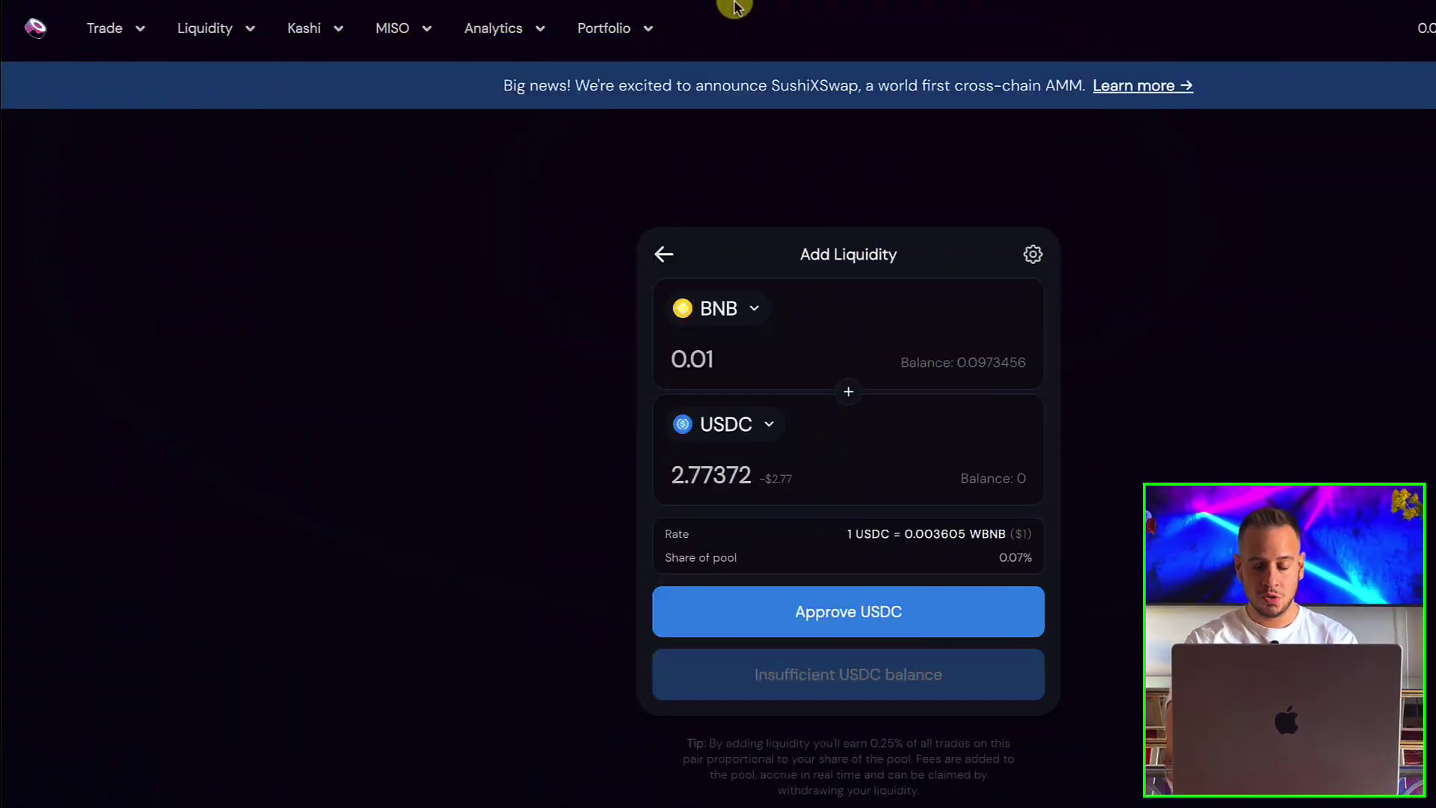
Point out 0.01 BNB and its USDC amount, then switch the second token to ADA (6.39848).
drag(720, 359, 535, 355)
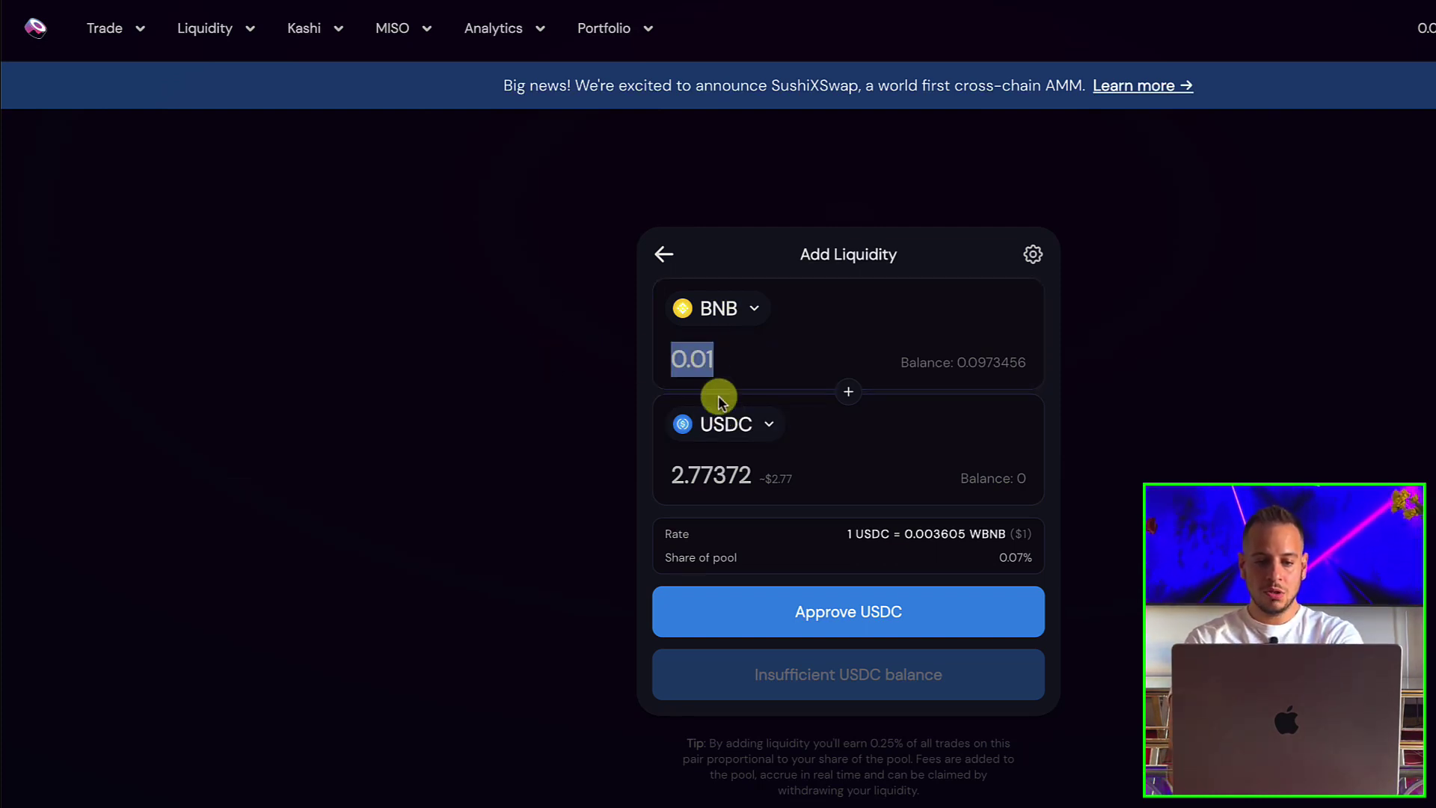
drag(743, 479, 609, 474)
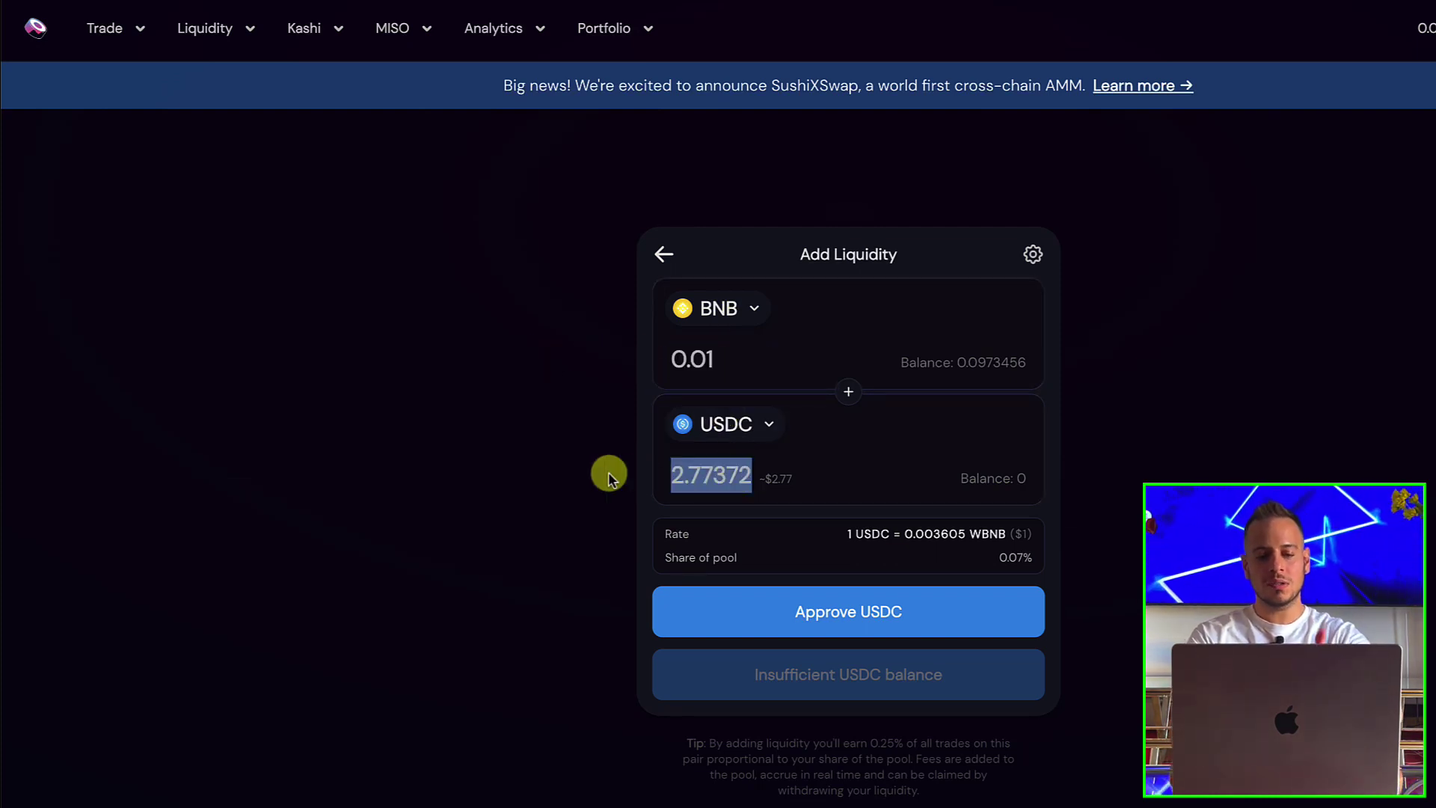
click(704, 432)
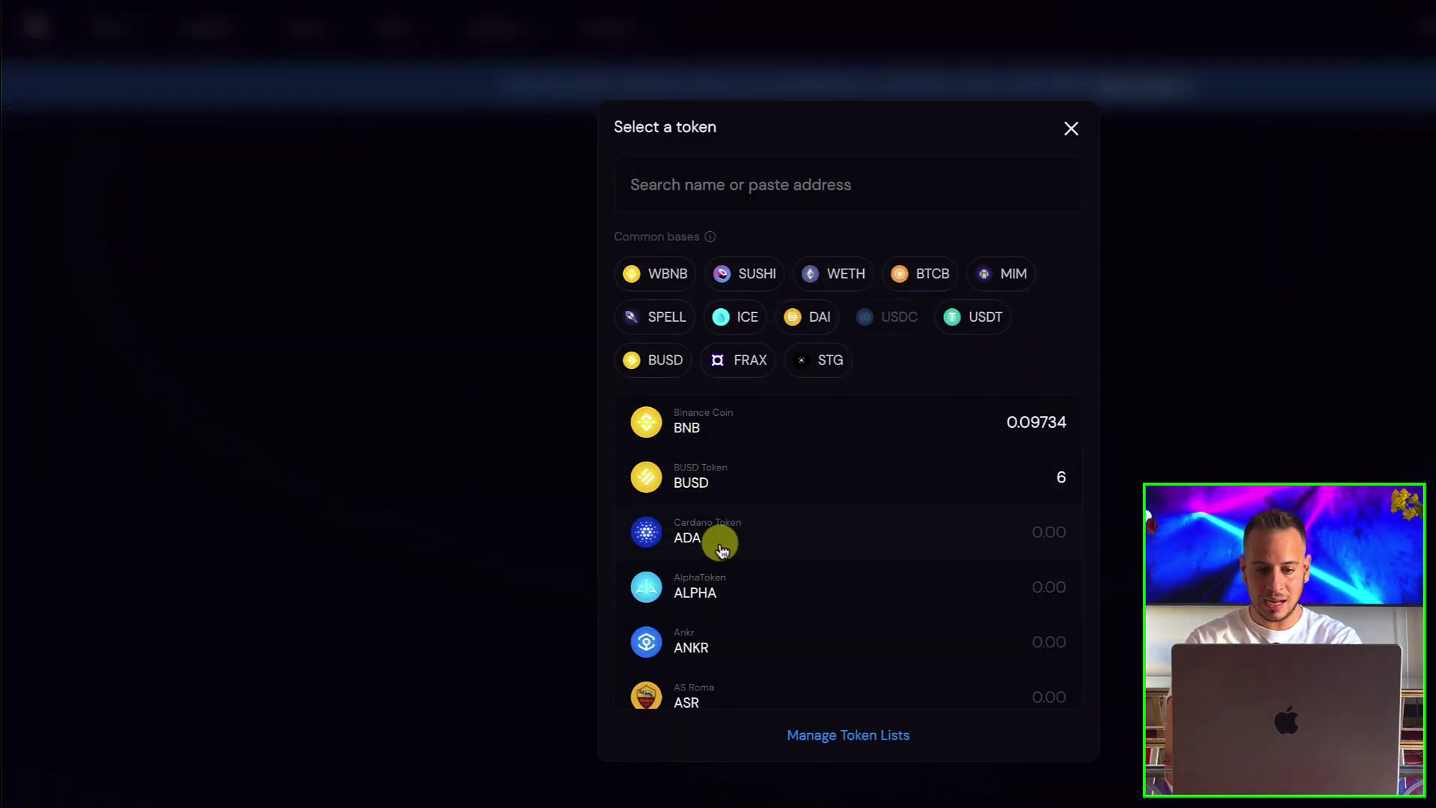
click(717, 540)
double_click(712, 474)
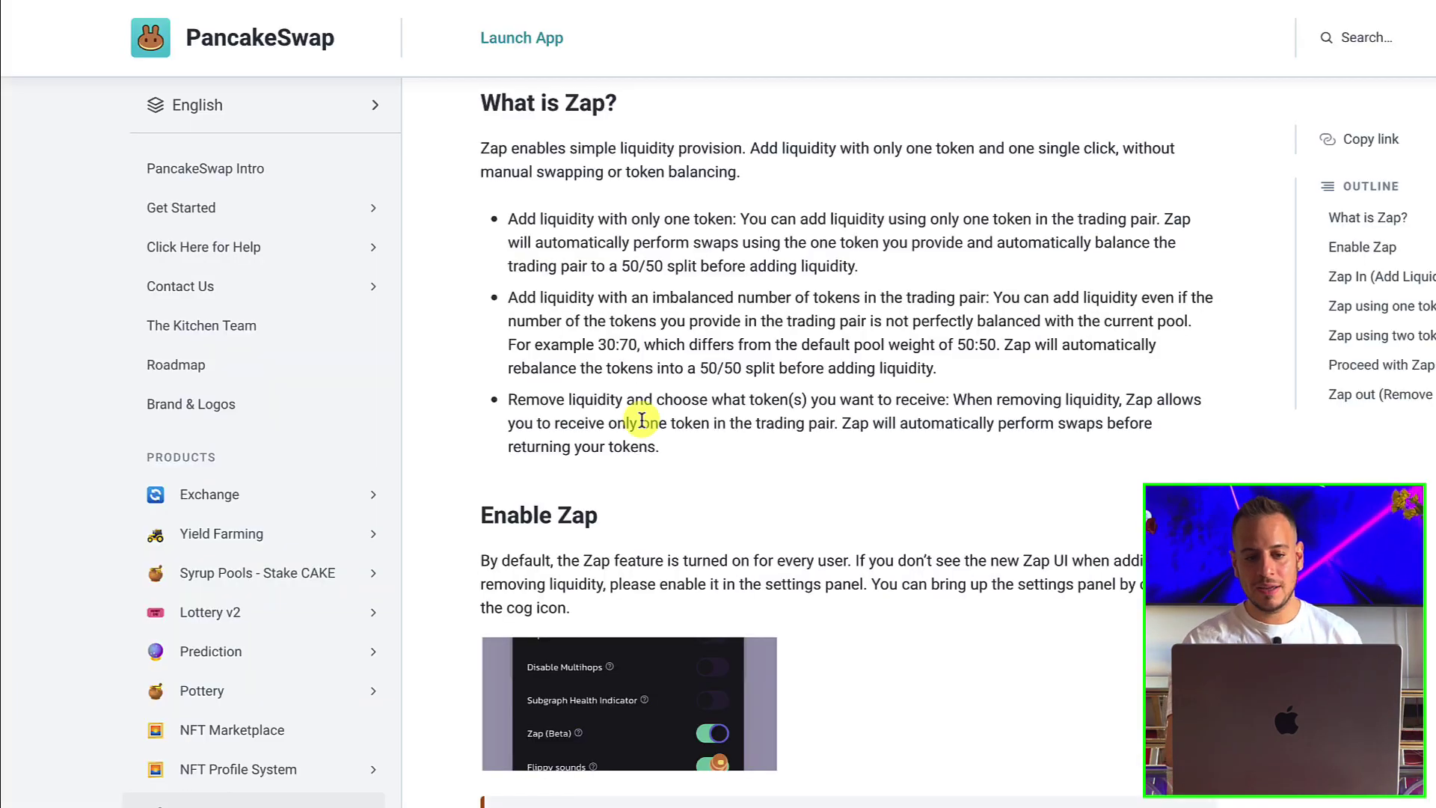
Scroll through the Zap guide's title image and its What is Zap? section.
scroll(635, 411, up, 10)
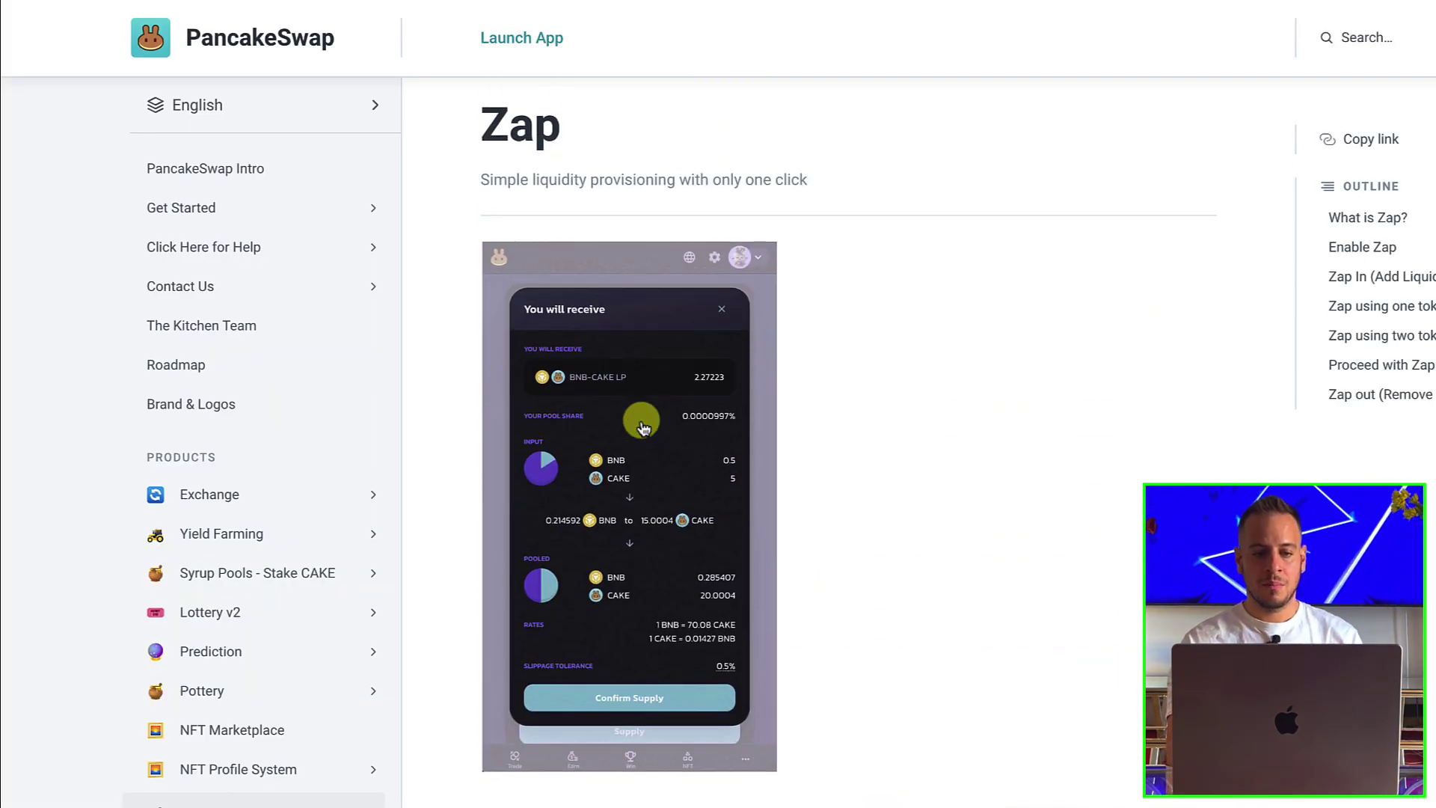
scroll(642, 427, down, 3)
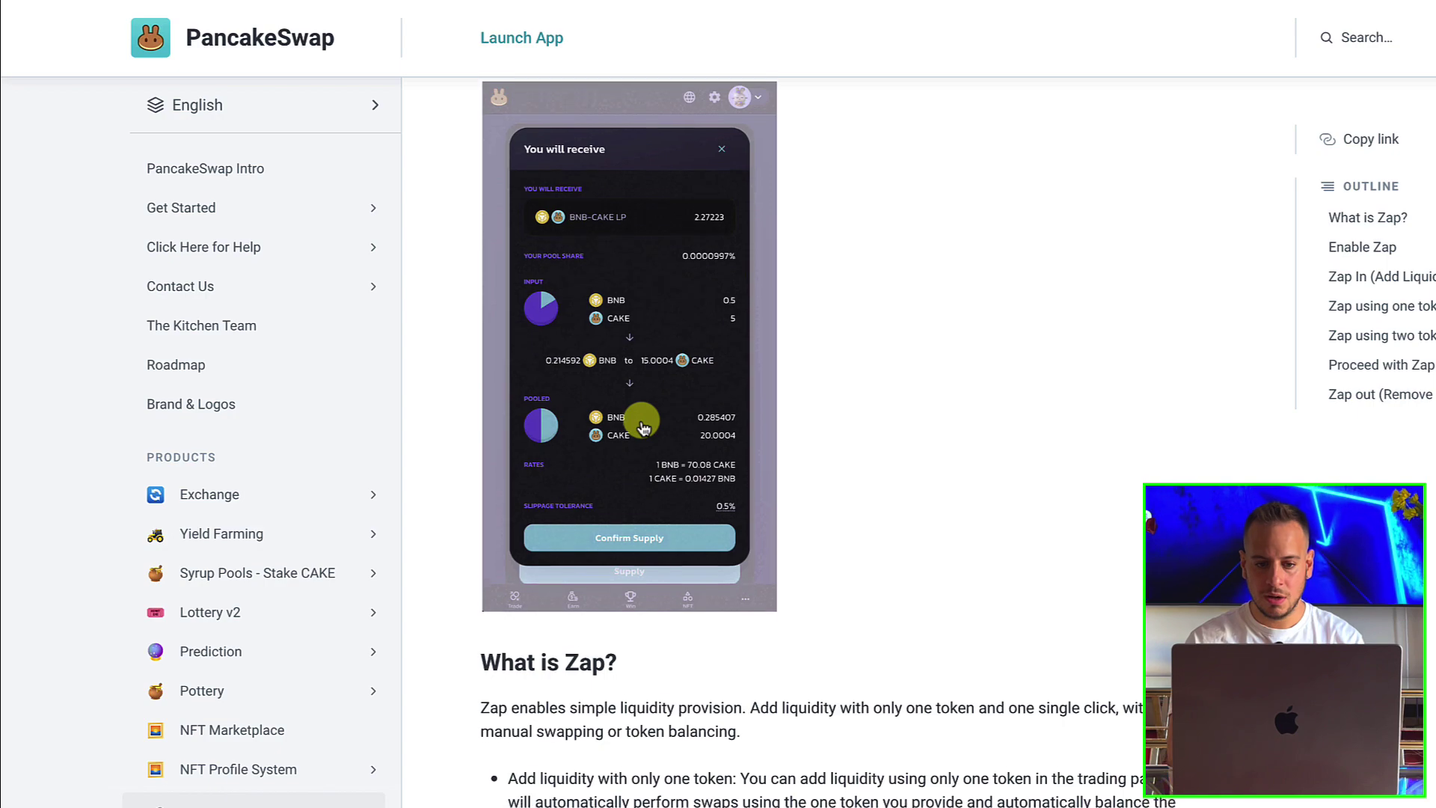
scroll(643, 426, down, 5)
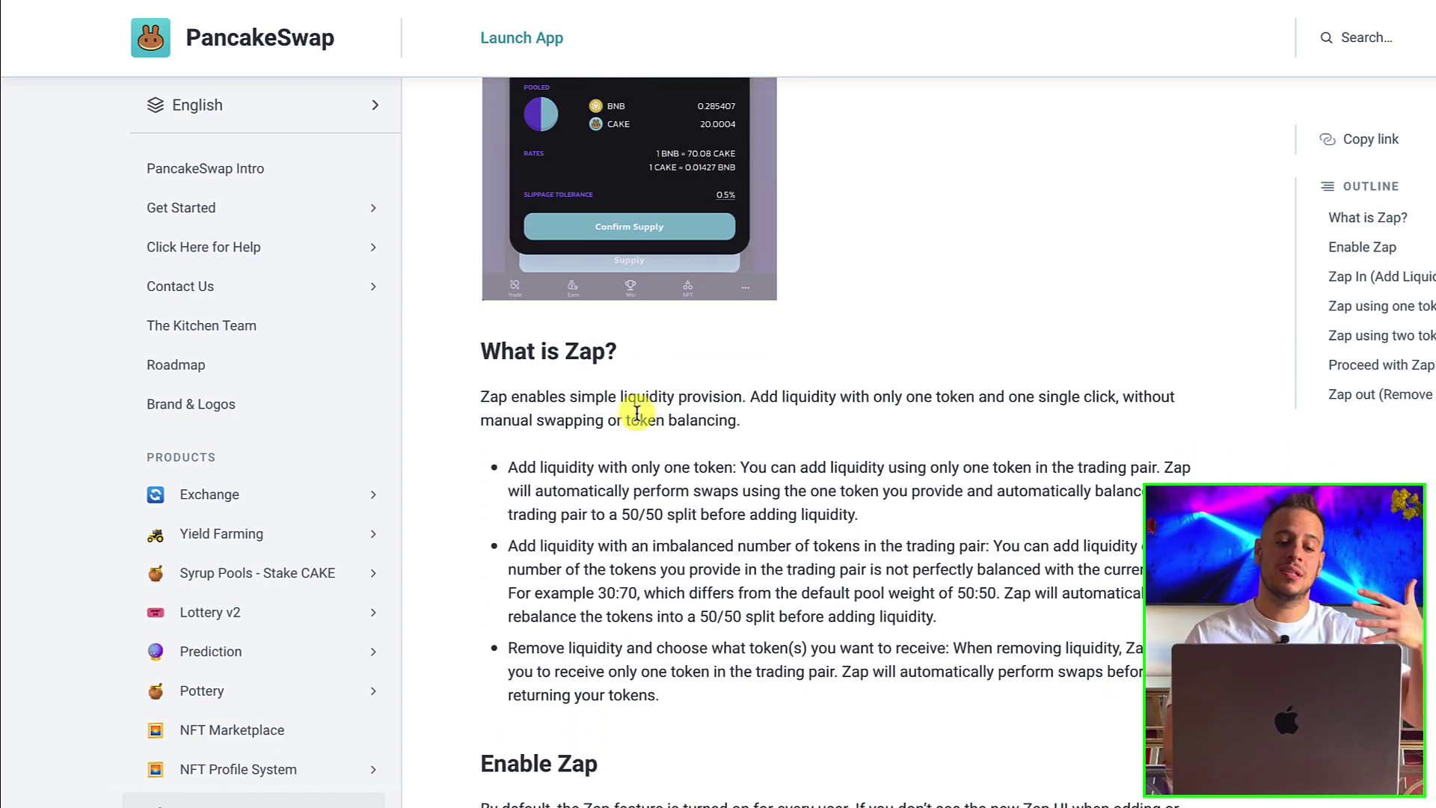
scroll(574, 591, down, 3)
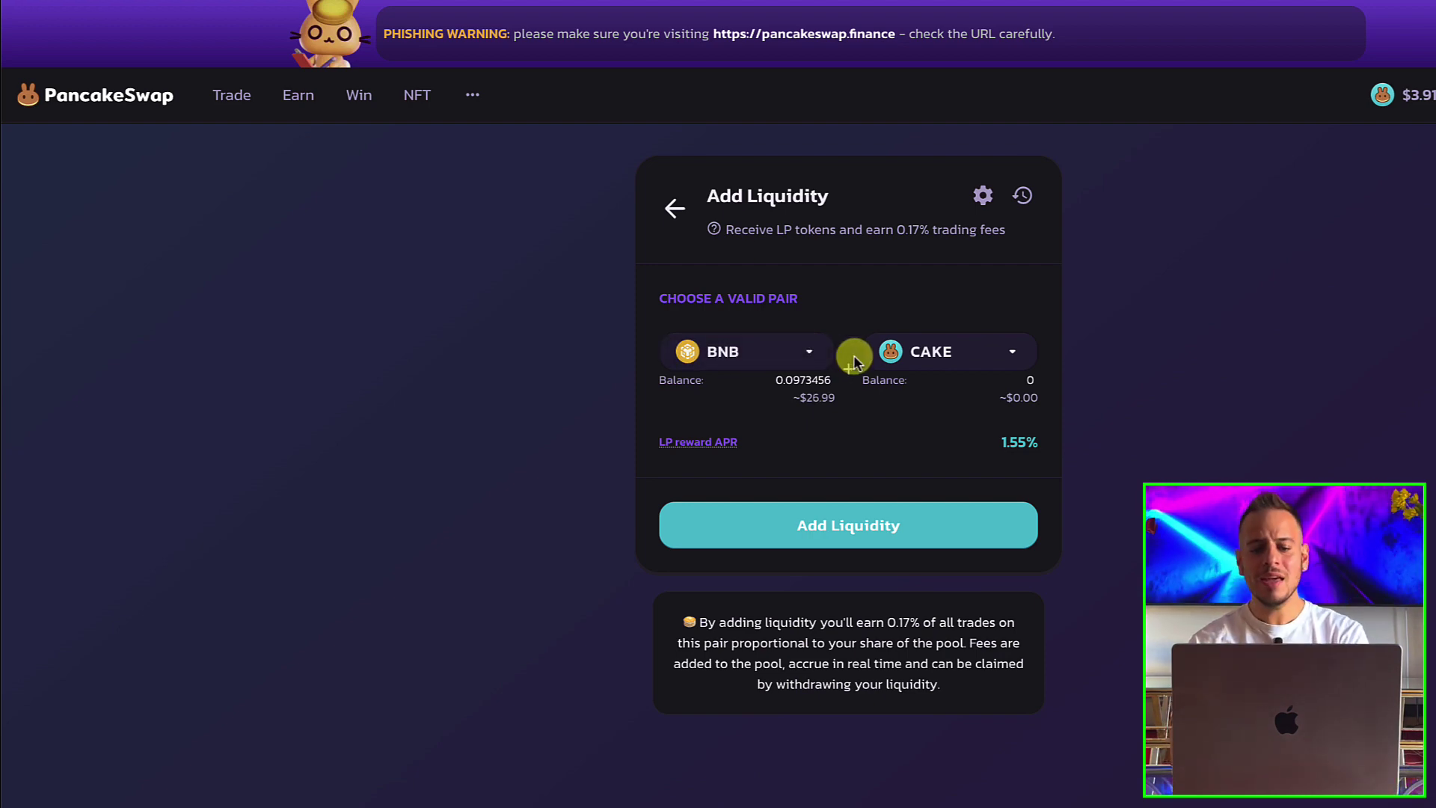
Proceed from the BNB-CAKE Add Liquidity panel to the LP deposit form.
click(807, 525)
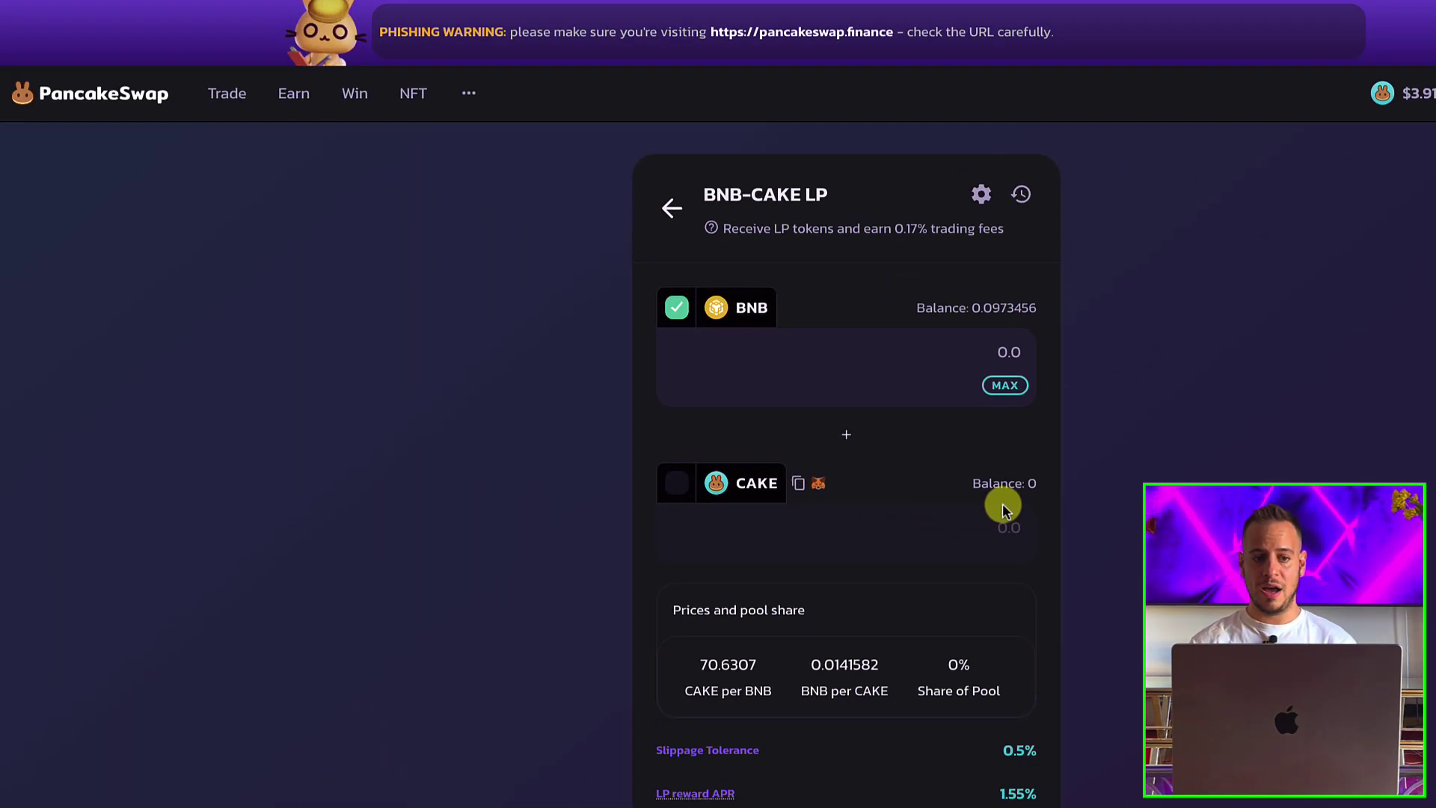
mouse_move(240, 90)
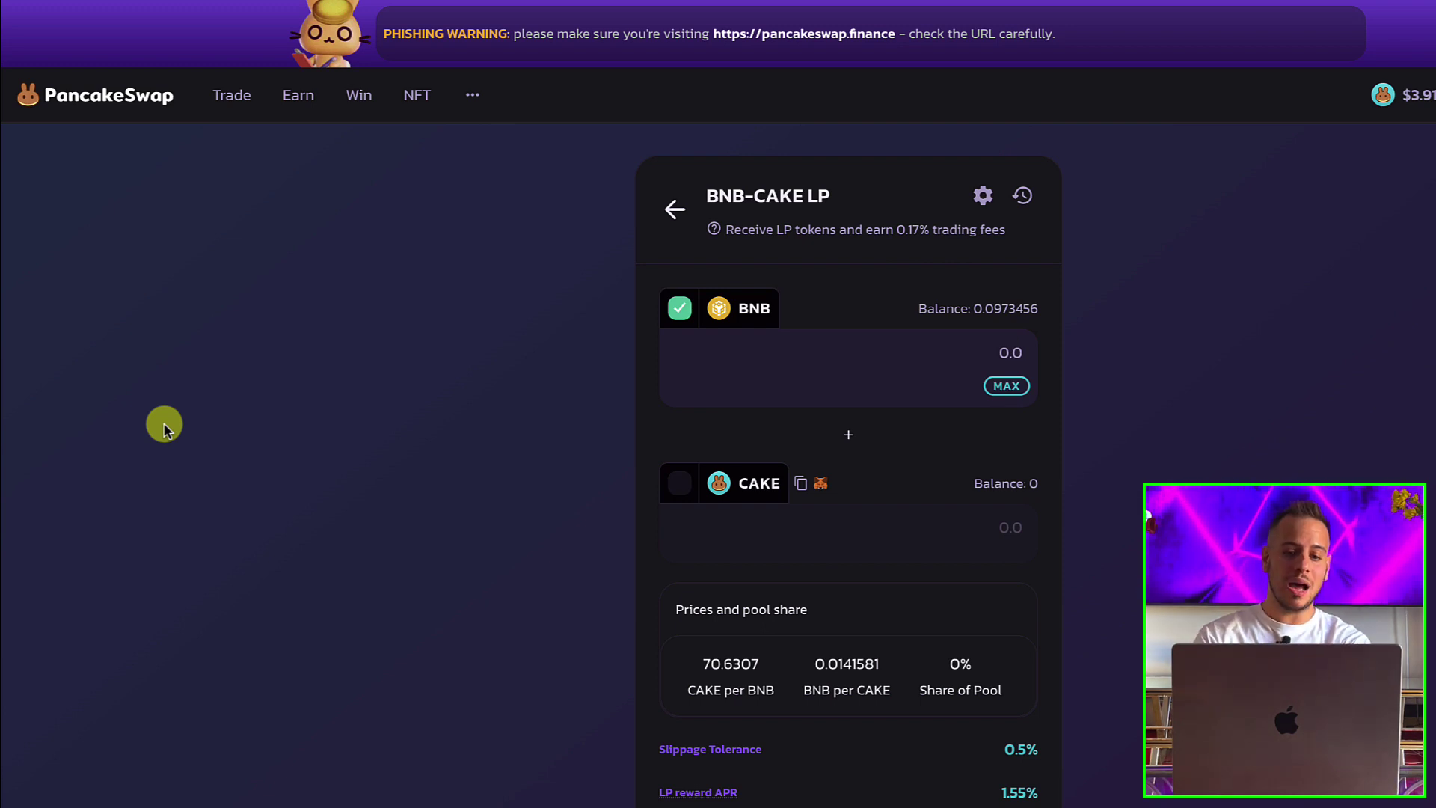
Enter 0.04 BNB with CAKE left empty and highlight the No CAKE input warning.
text(0.04)
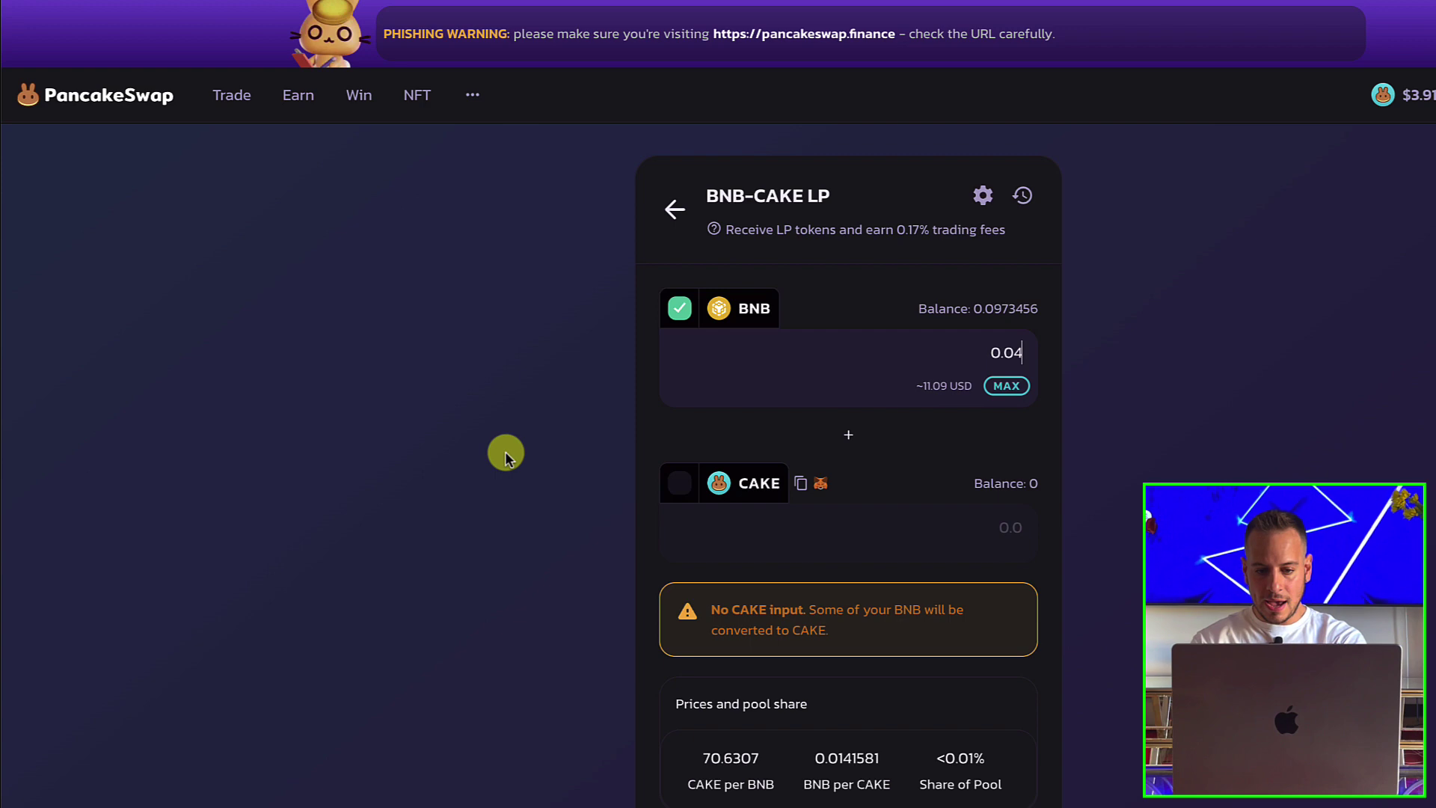
scroll(774, 614, down, 1)
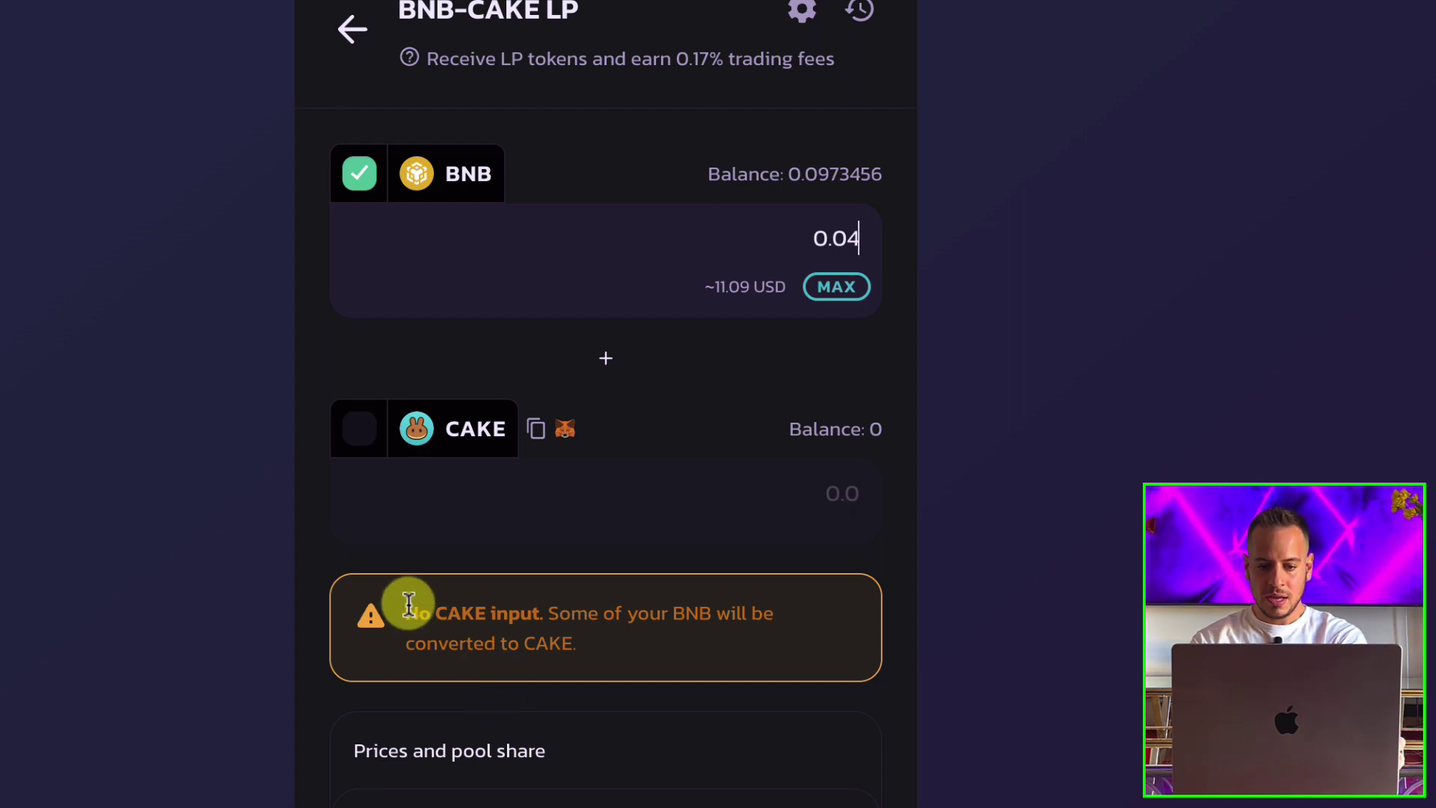
drag(411, 609, 600, 640)
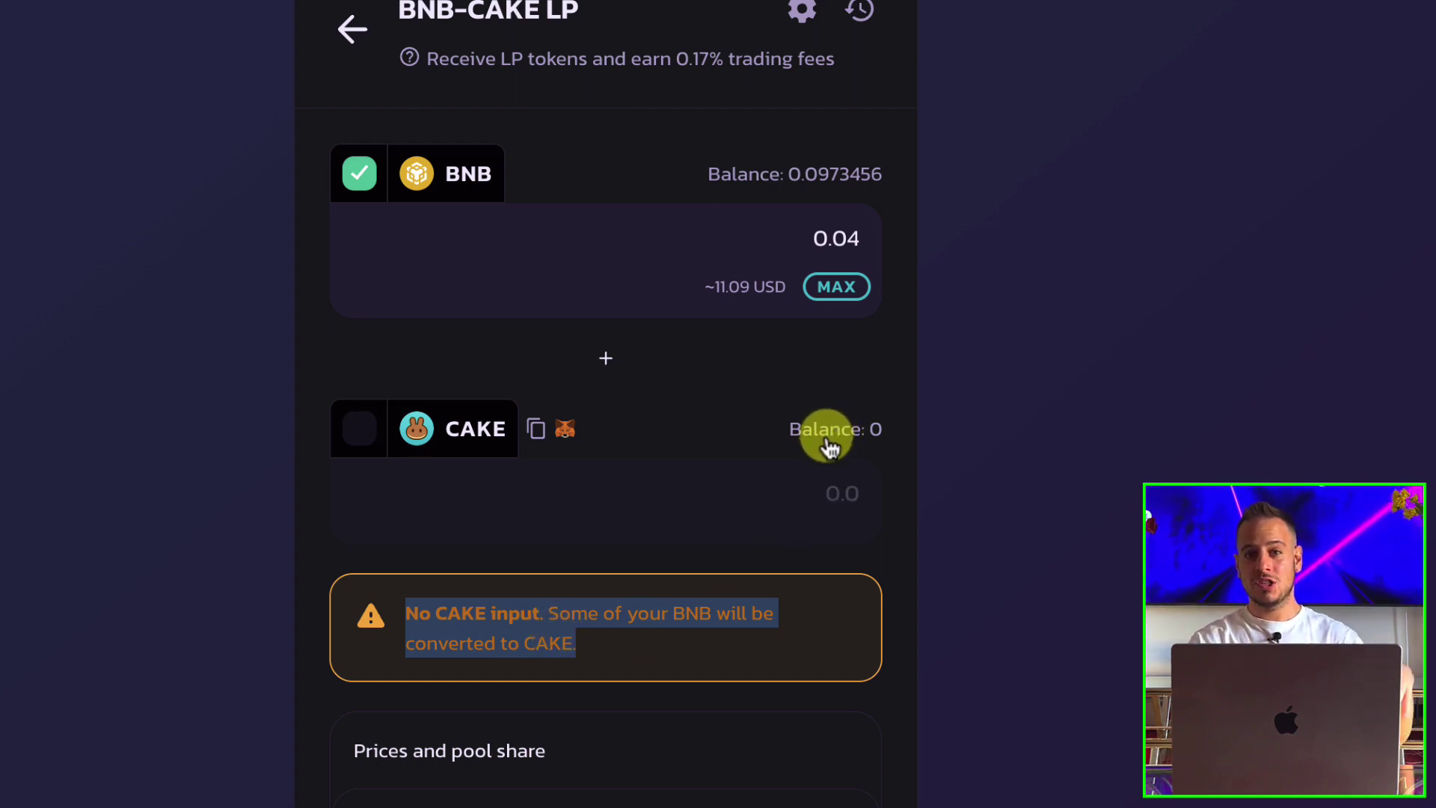
Highlight the CAKE per BNB price, the BNB per CAKE price and the share of pool.
scroll(814, 567, down, 1)
scroll(814, 567, down, 2)
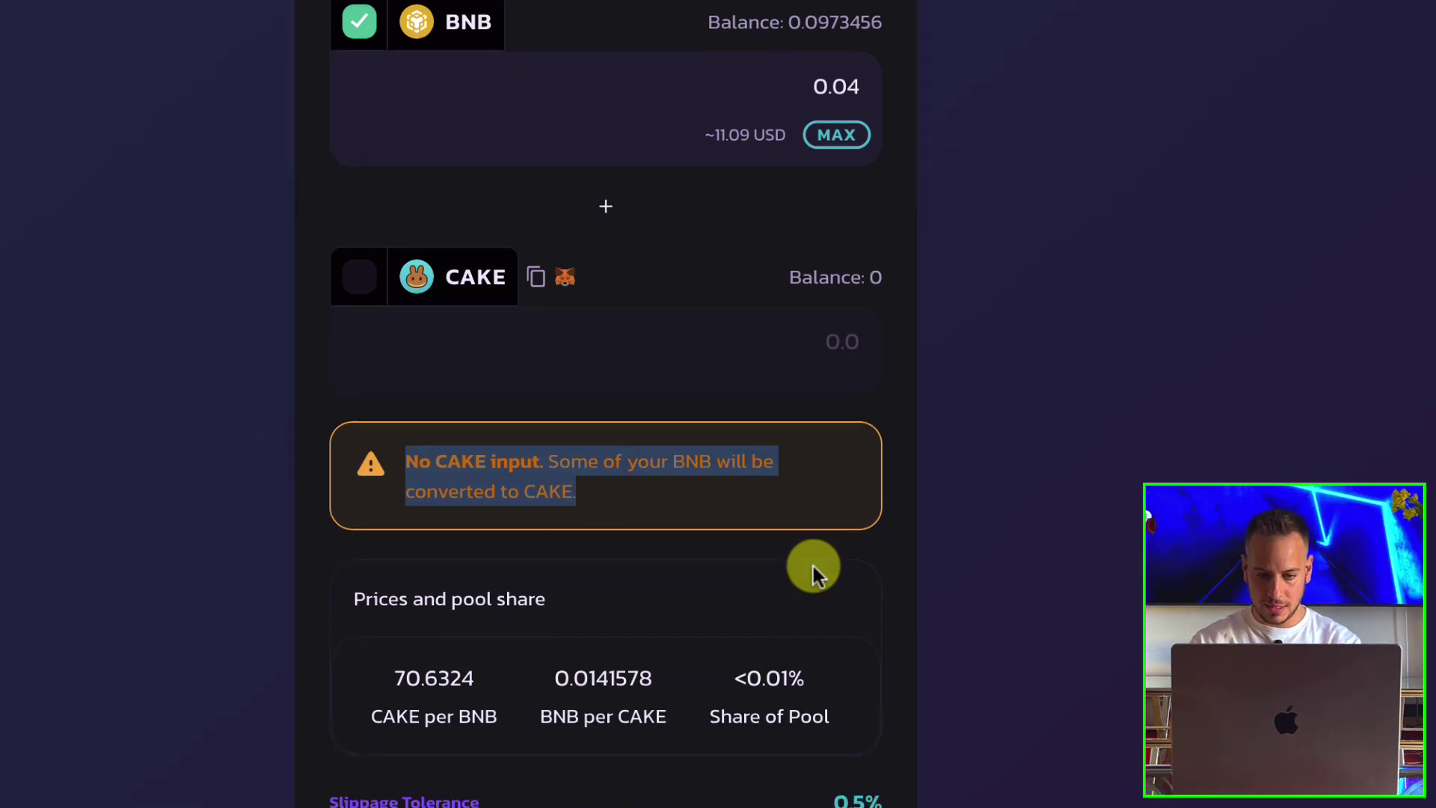
drag(377, 619, 781, 626)
click(436, 620)
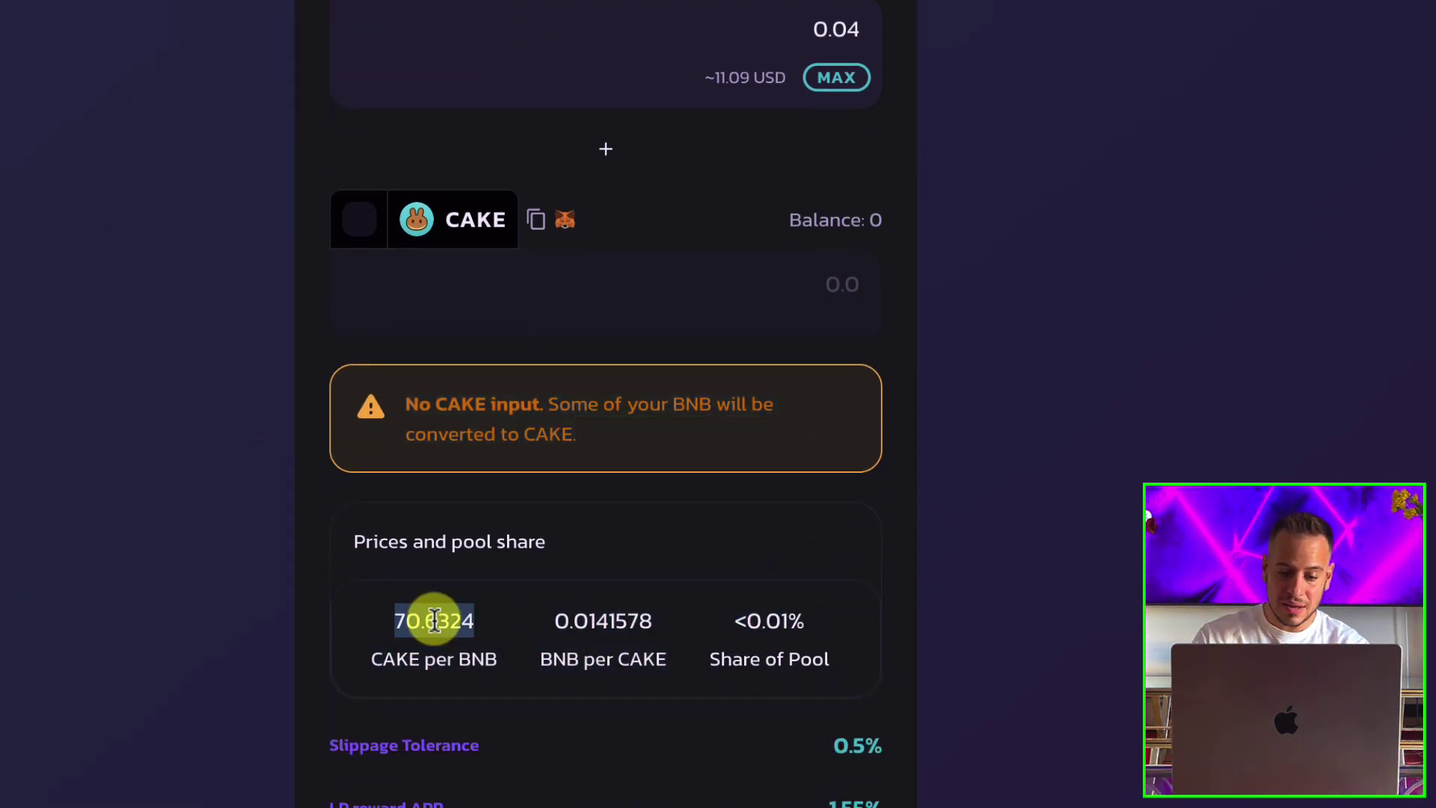
double_click(567, 619)
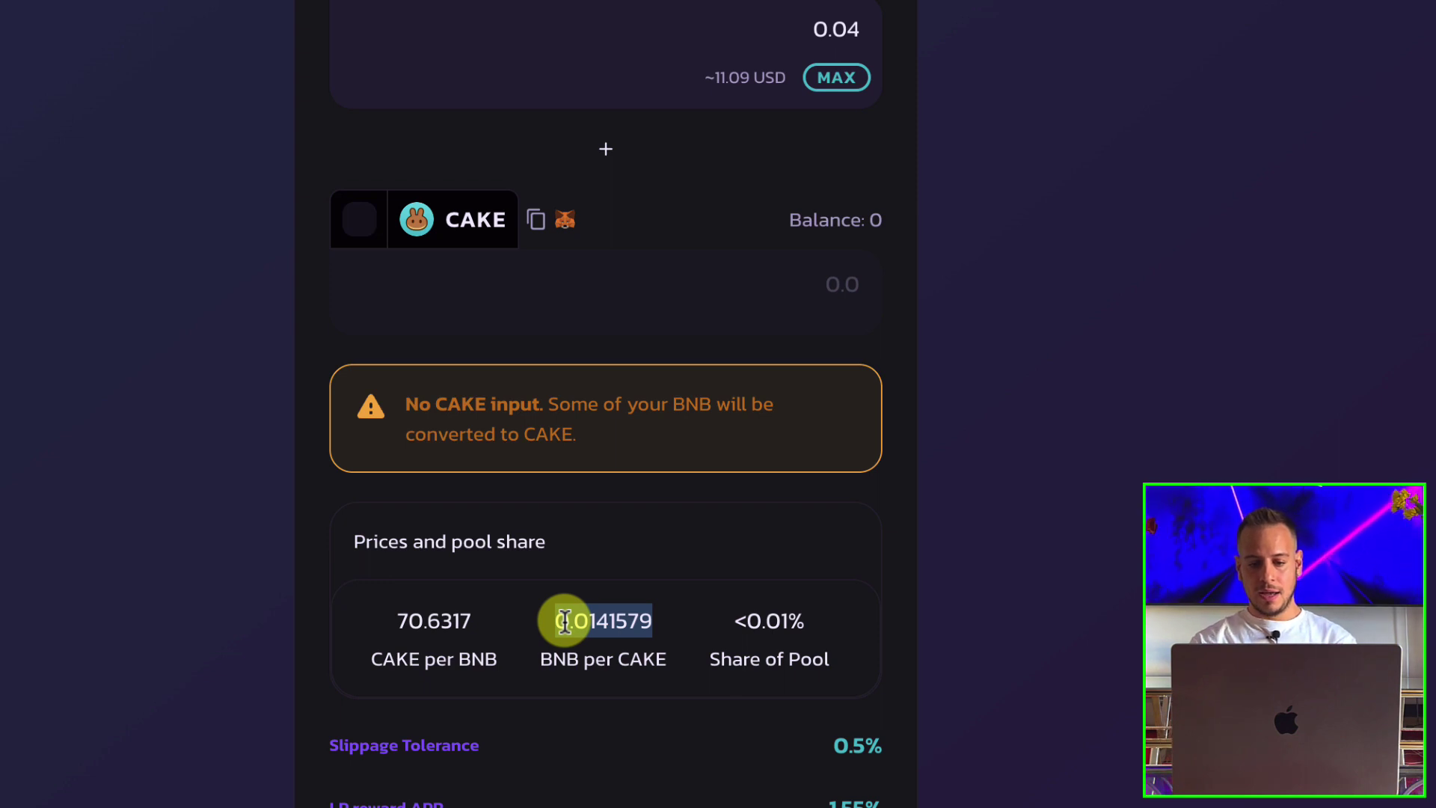
triple_click(770, 621)
scroll(782, 730, down, 1)
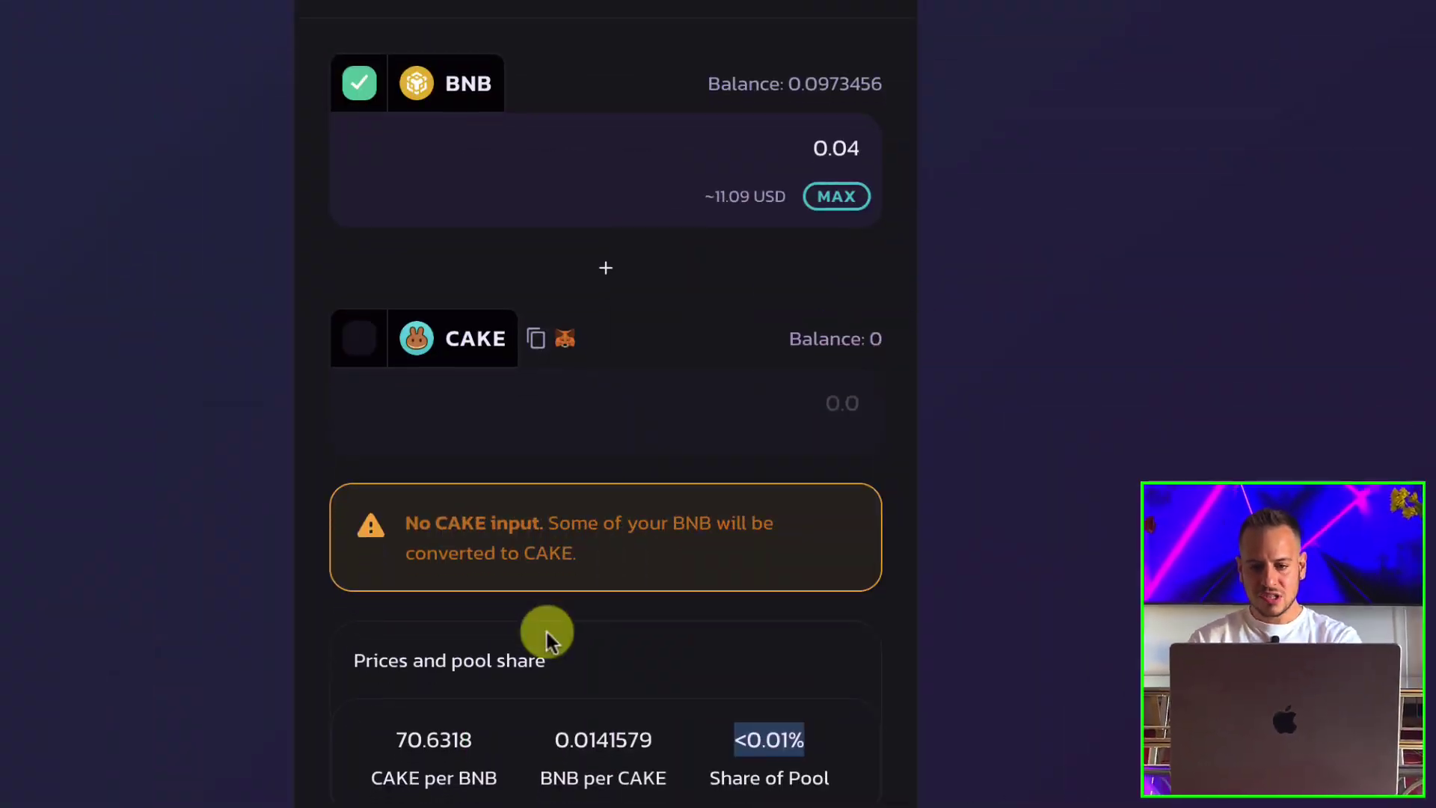
scroll(546, 631, up, 1)
scroll(546, 632, down, 1)
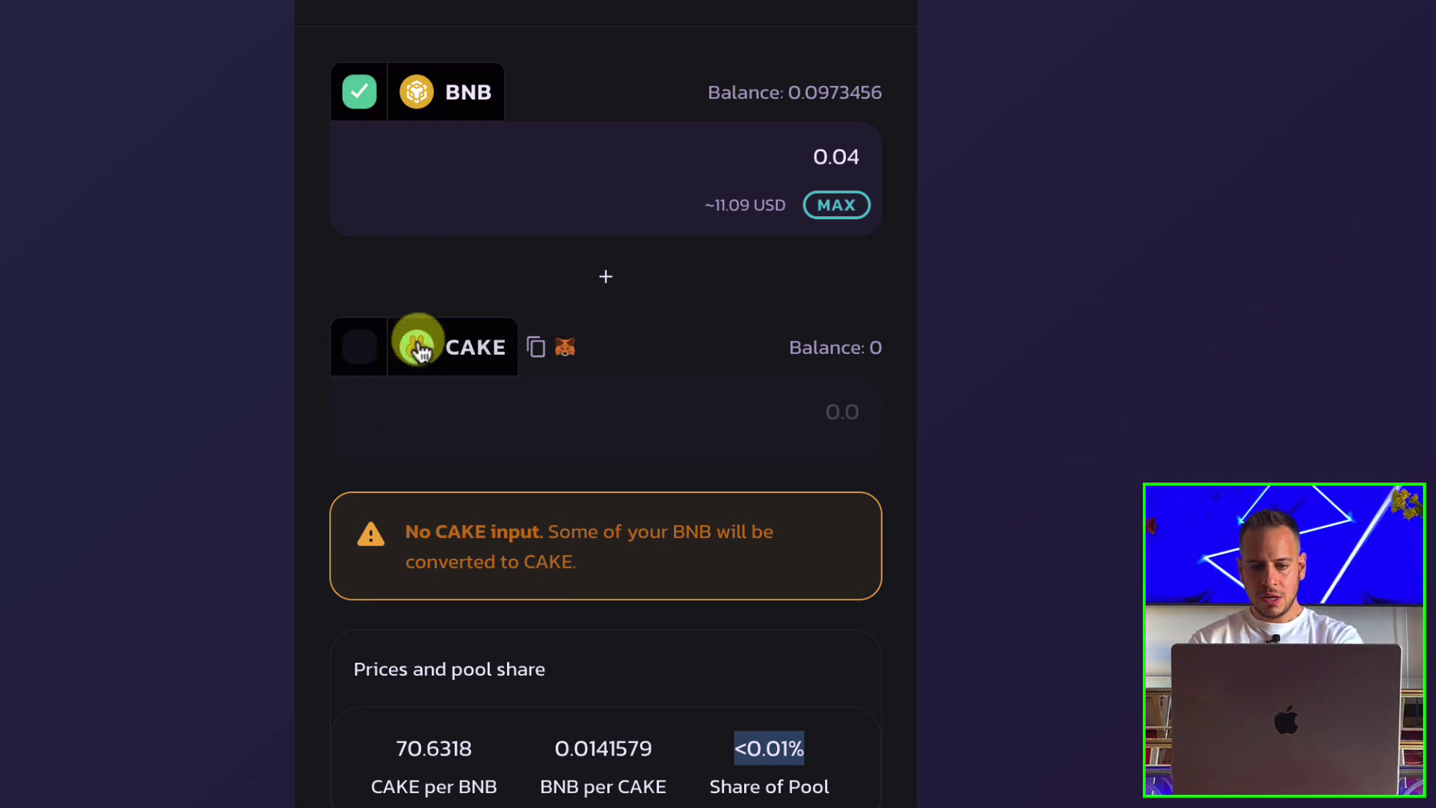
scroll(419, 329, up, 1)
Highlight 0.020025 BNB converting to 1.41084 CAKE and the pooled BNB amount in the preview.
scroll(781, 800, down, 3)
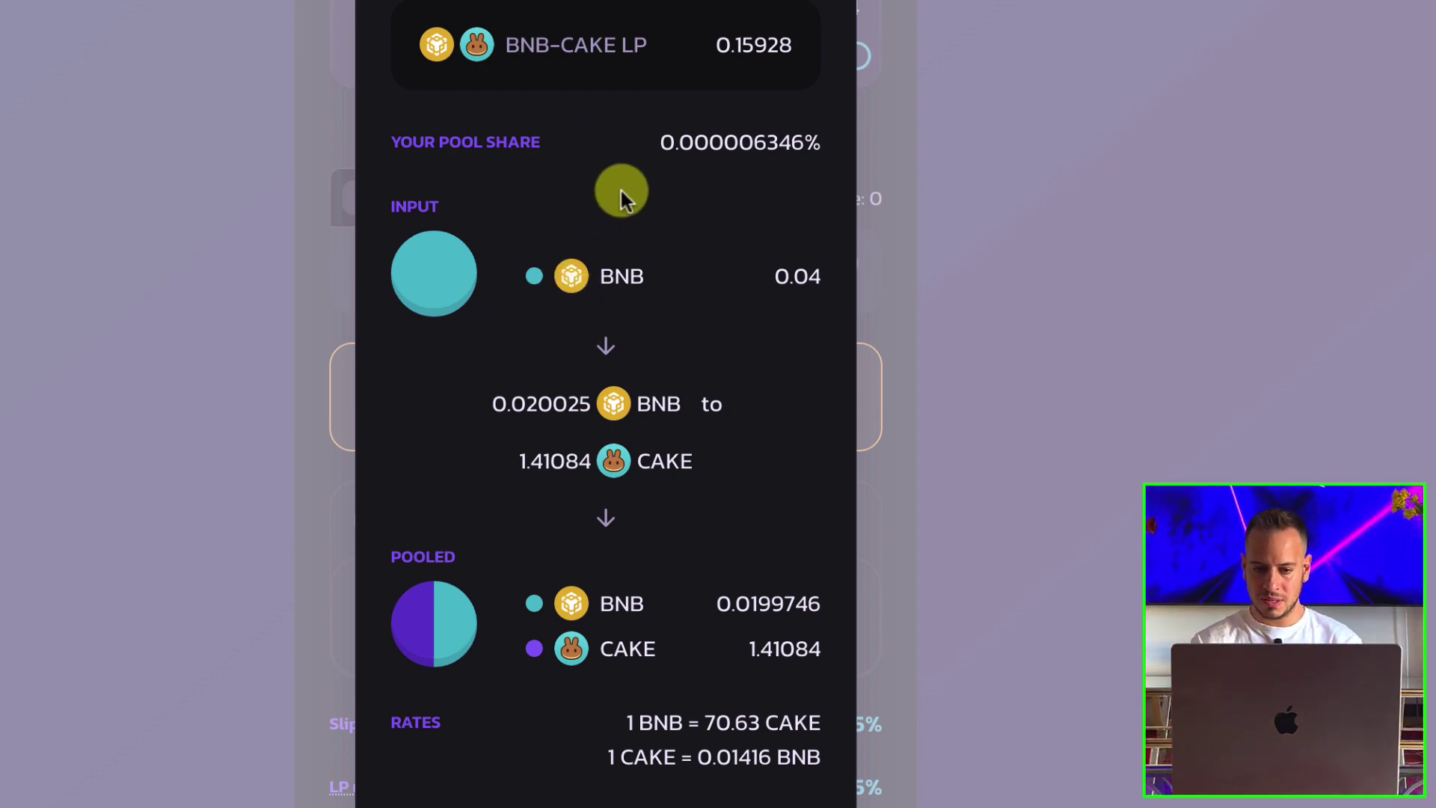
drag(491, 404, 573, 407)
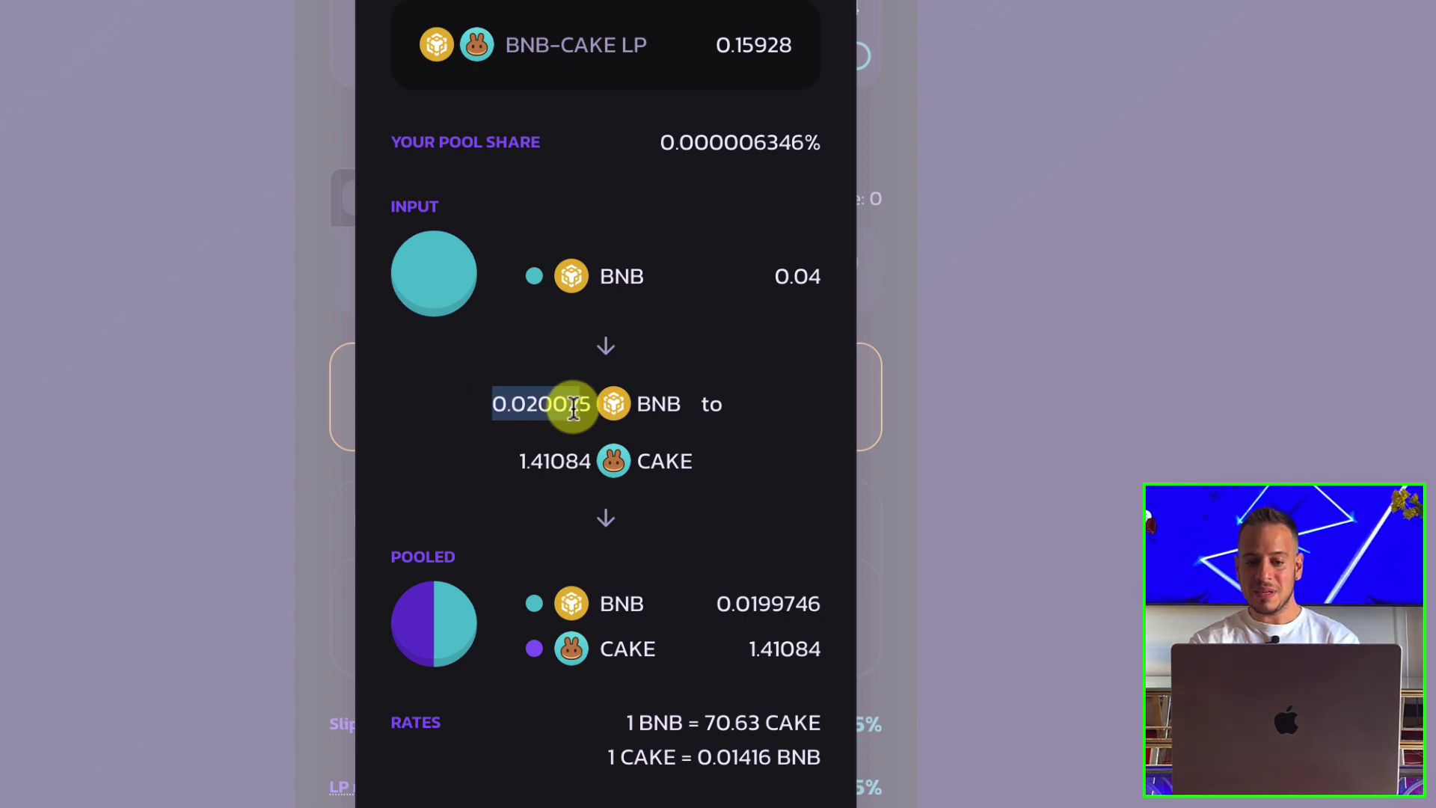
drag(520, 460, 584, 461)
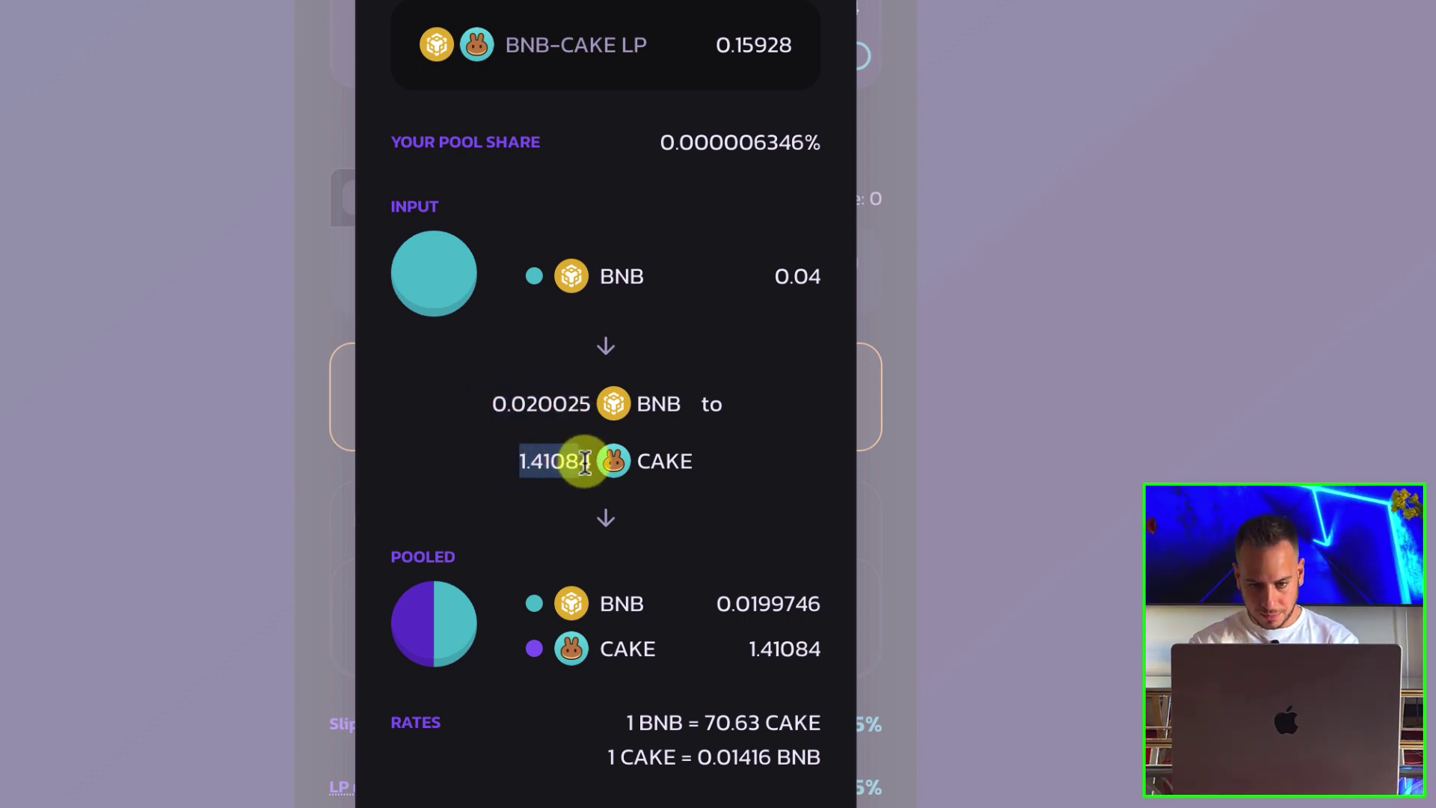
click(415, 563)
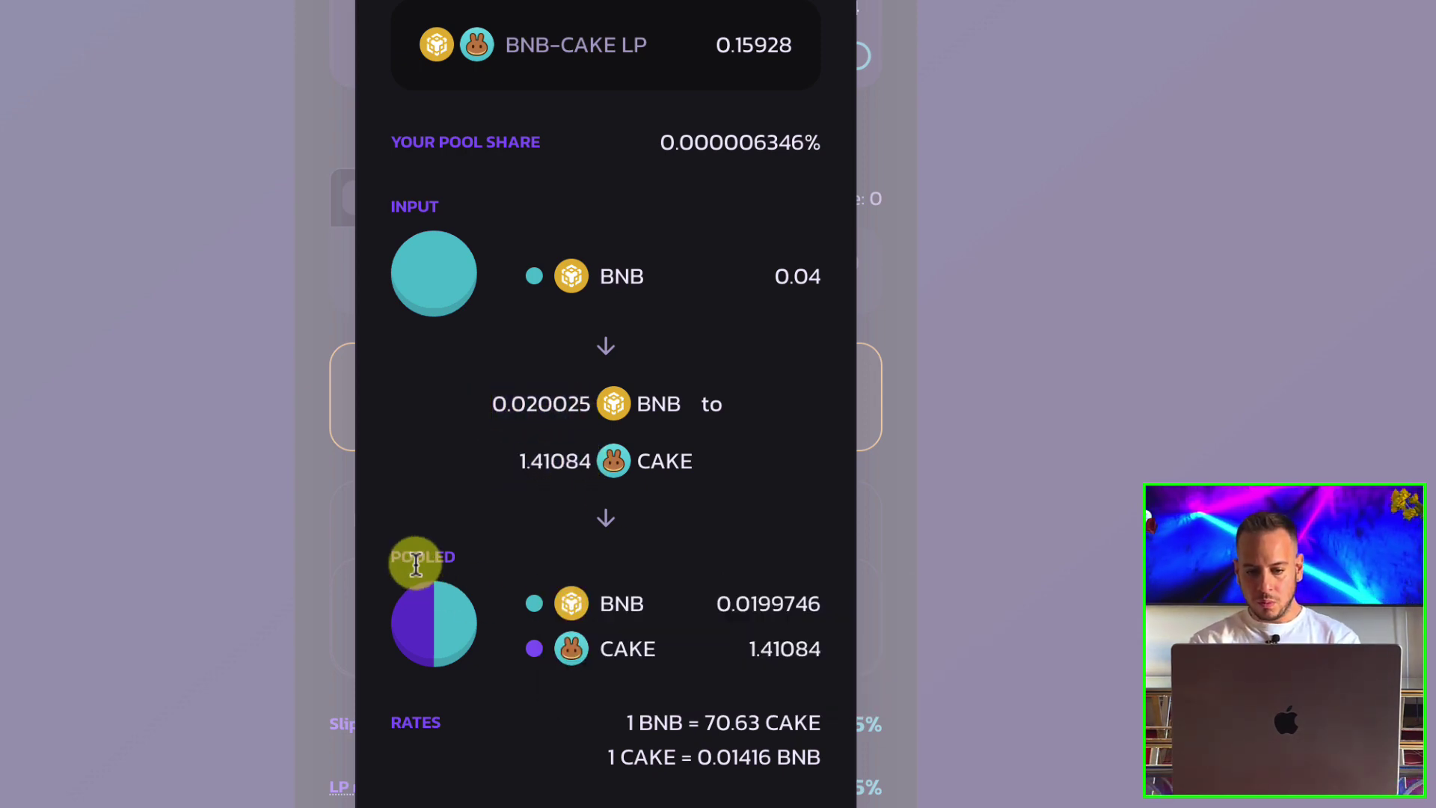
drag(716, 603, 802, 610)
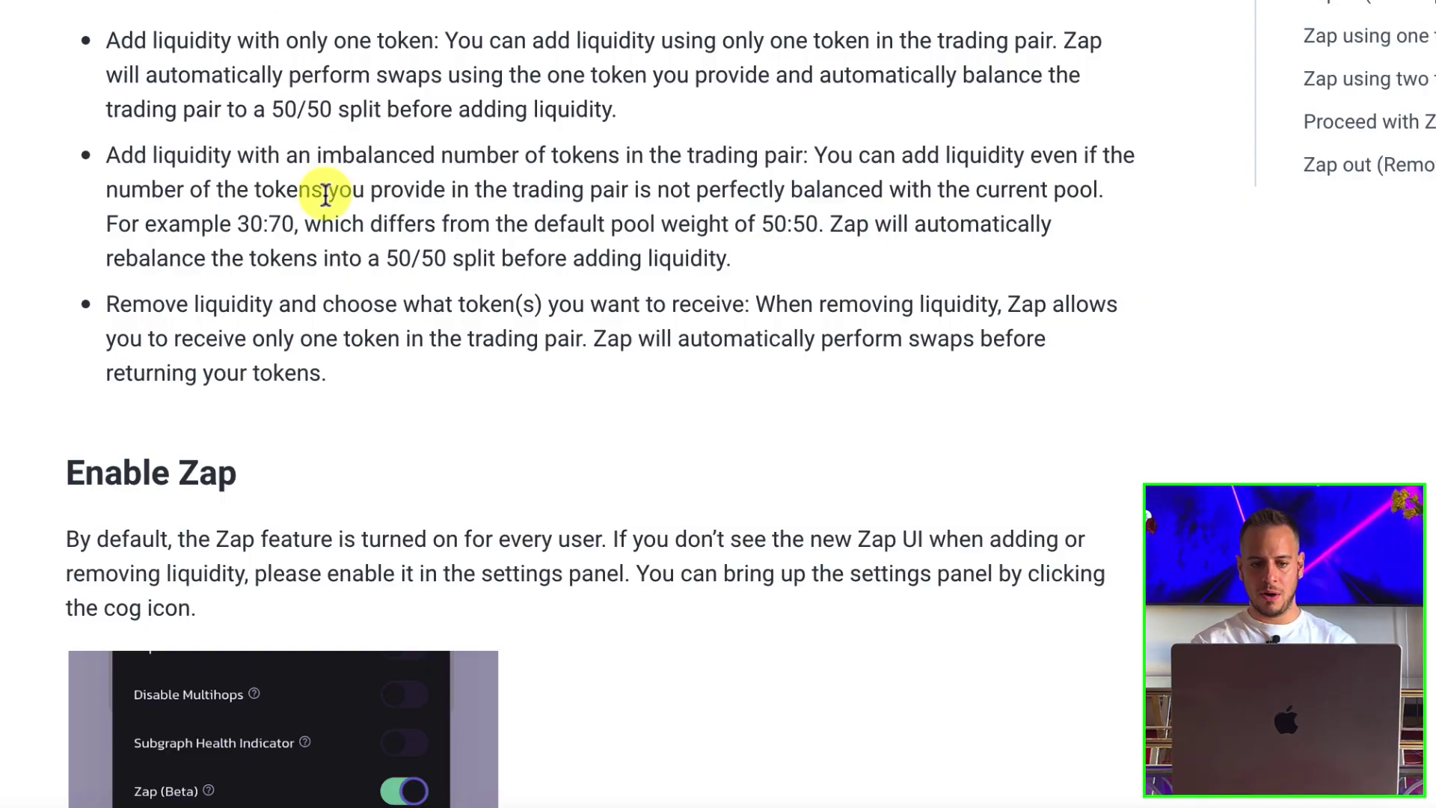
Scroll the Zap guide from Enable Zap down to the Zap out (Remove Liquidity) section.
scroll(138, 621, down, 15)
scroll(140, 631, down, 20)
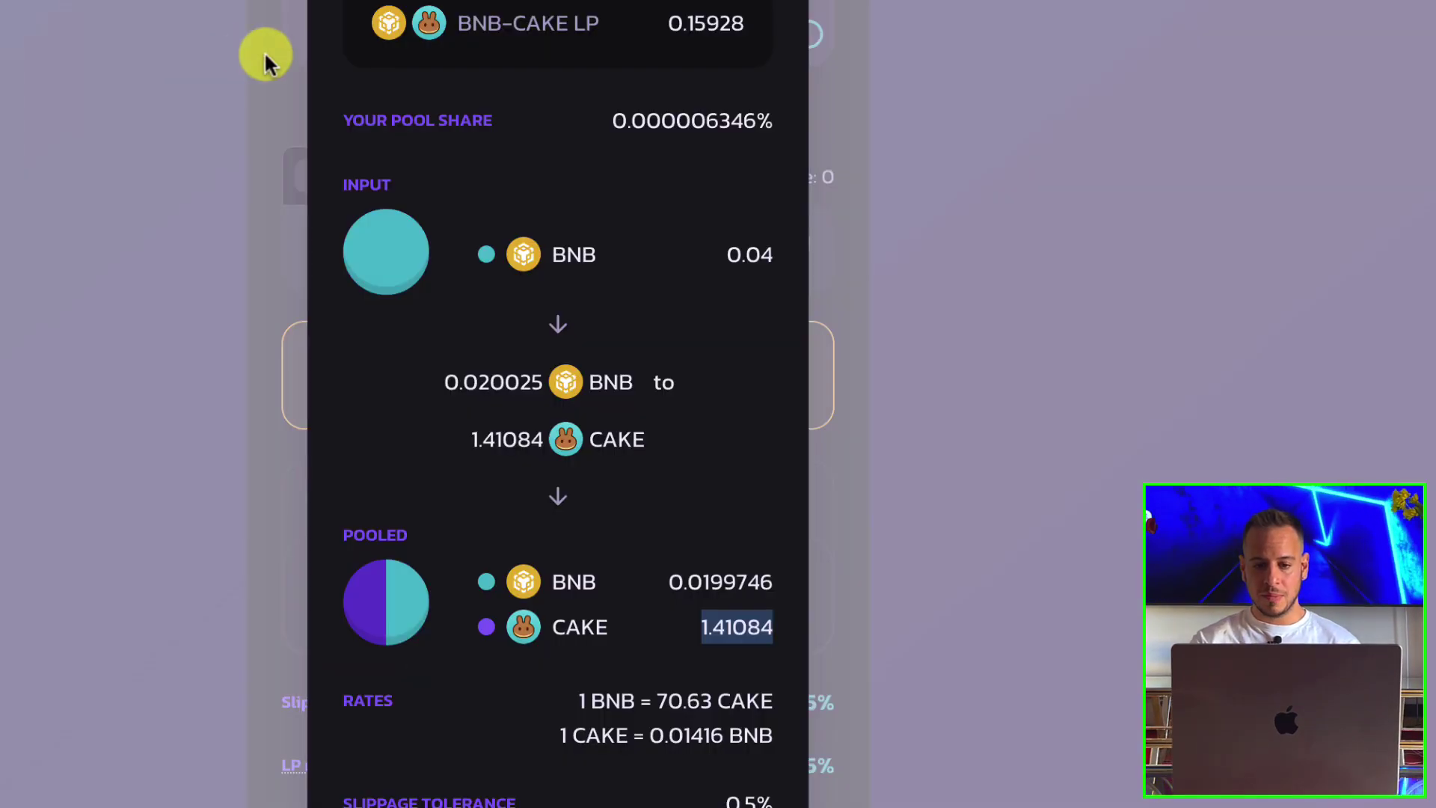
Dismiss the supply preview unconfirmed and re-highlight the No CAKE input warning on the form.
click(955, 4)
drag(355, 391, 435, 380)
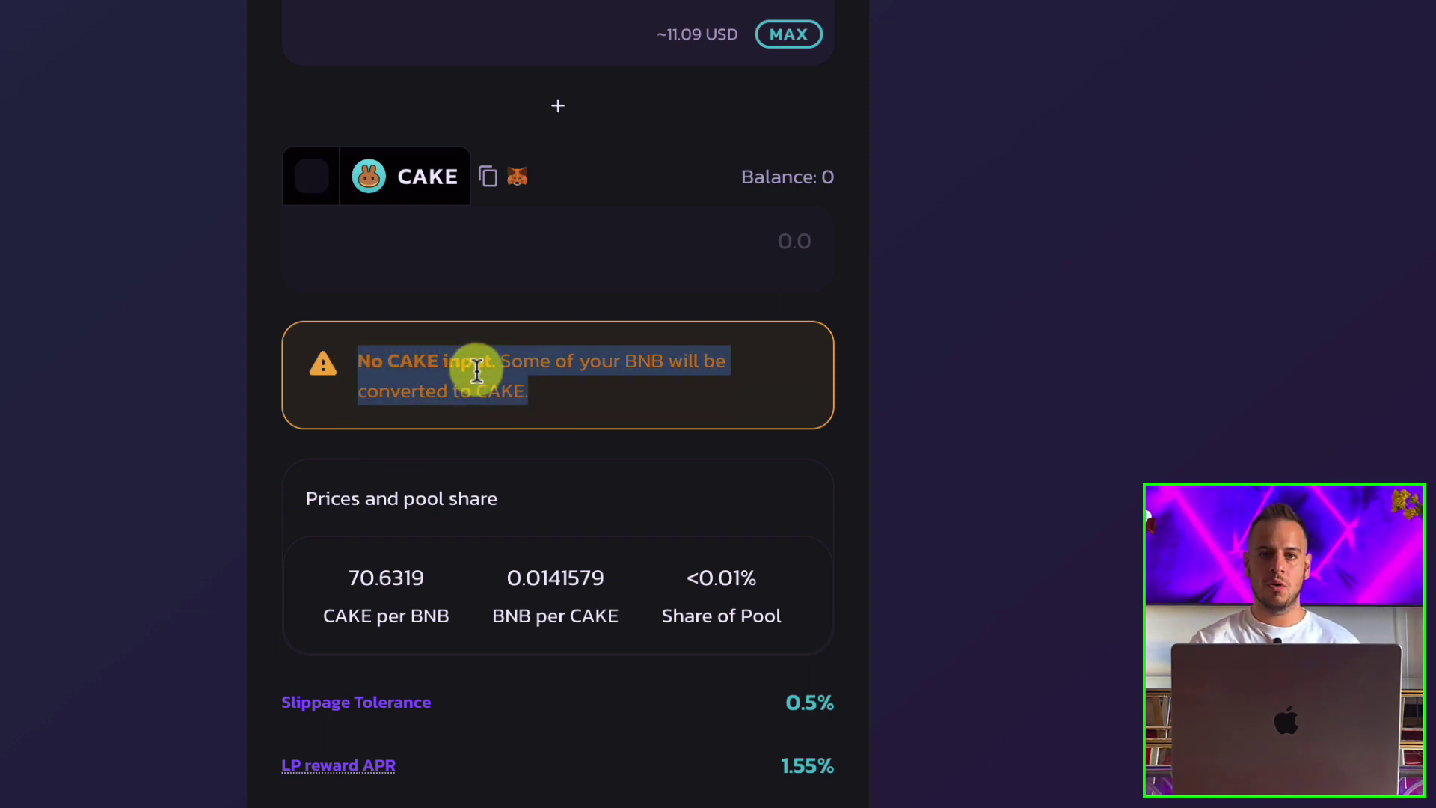
scroll(507, 373, up, 3)
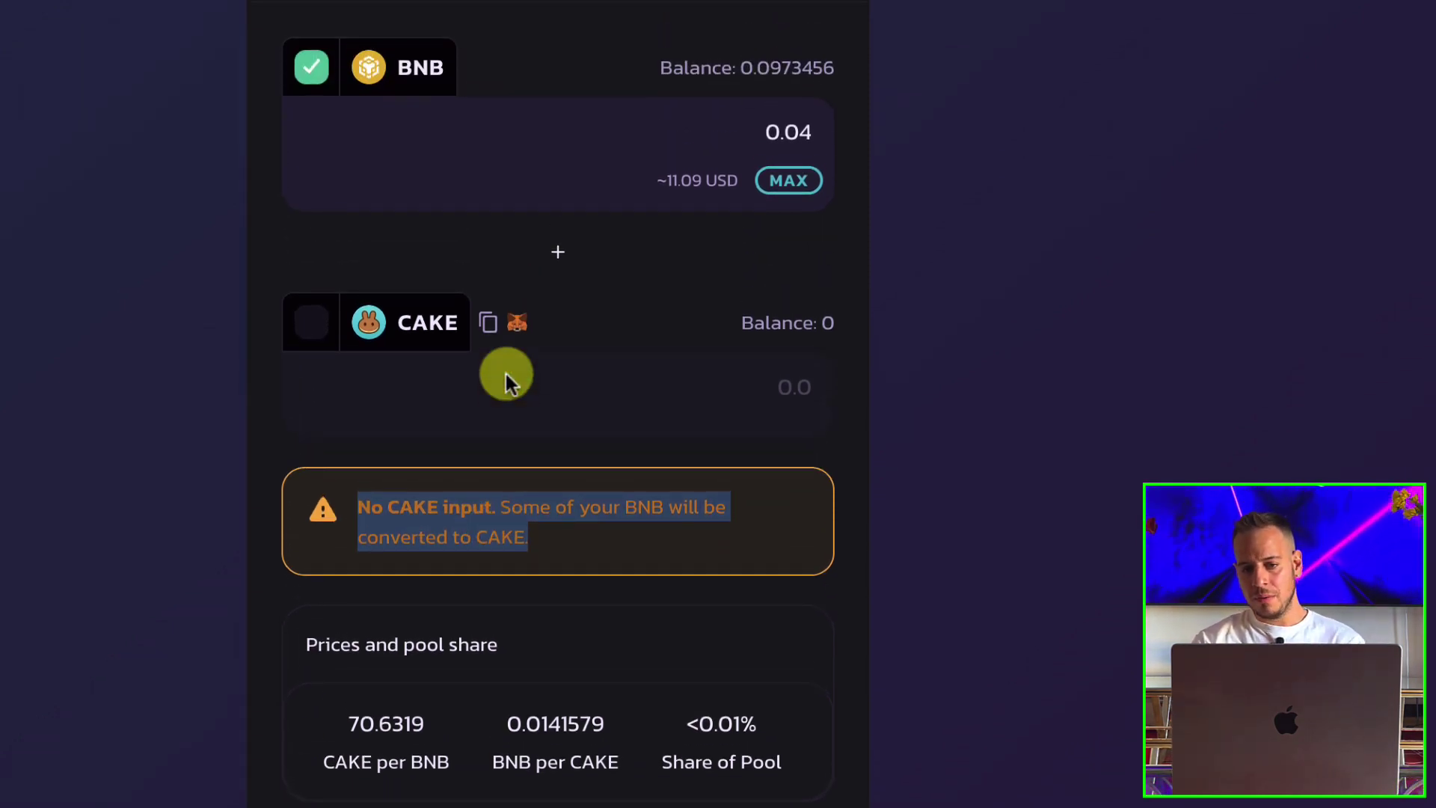
scroll(625, 641, down, 4)
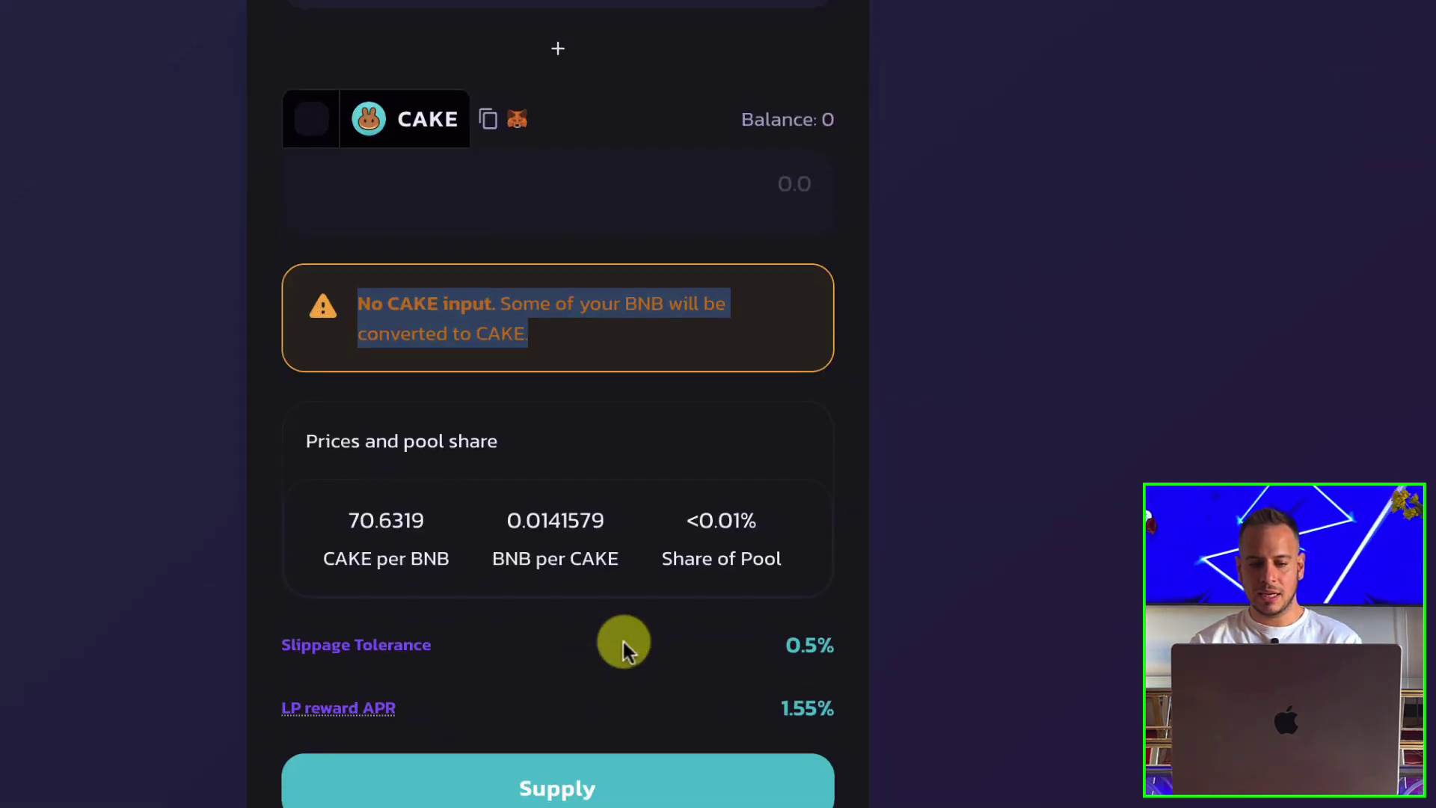
scroll(686, 600, up, 2)
scroll(686, 600, up, 3)
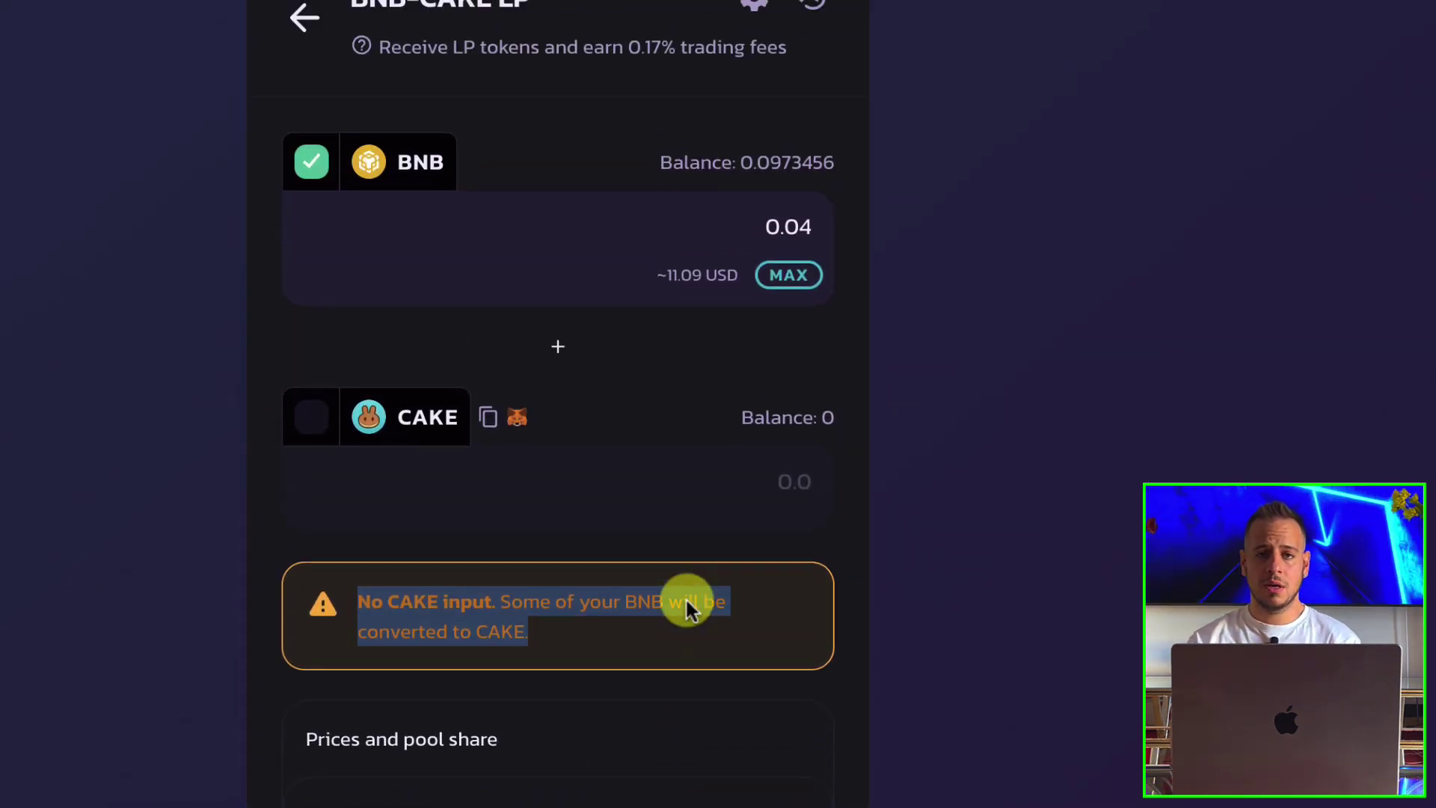
scroll(686, 606, down, 1)
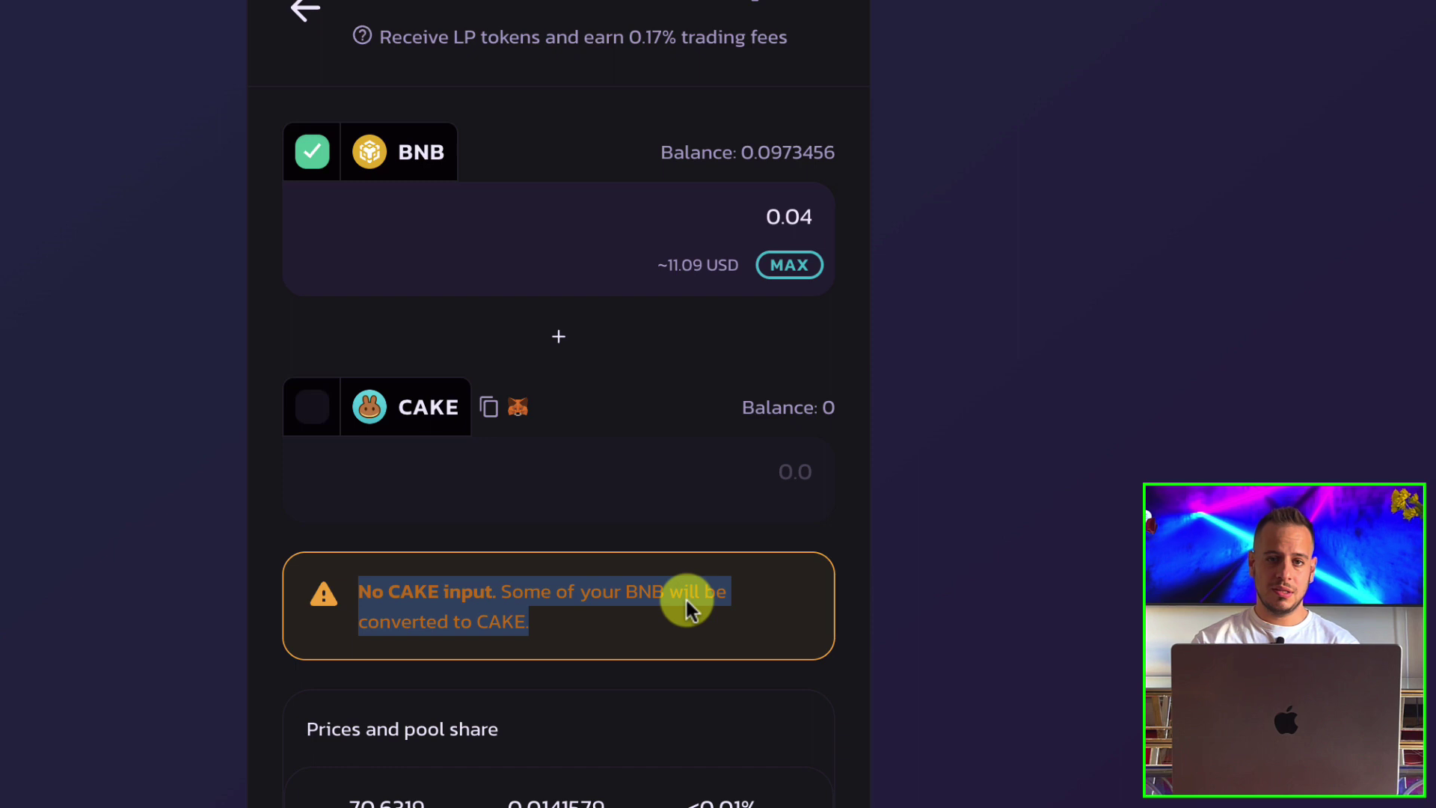
scroll(687, 600, down, 1)
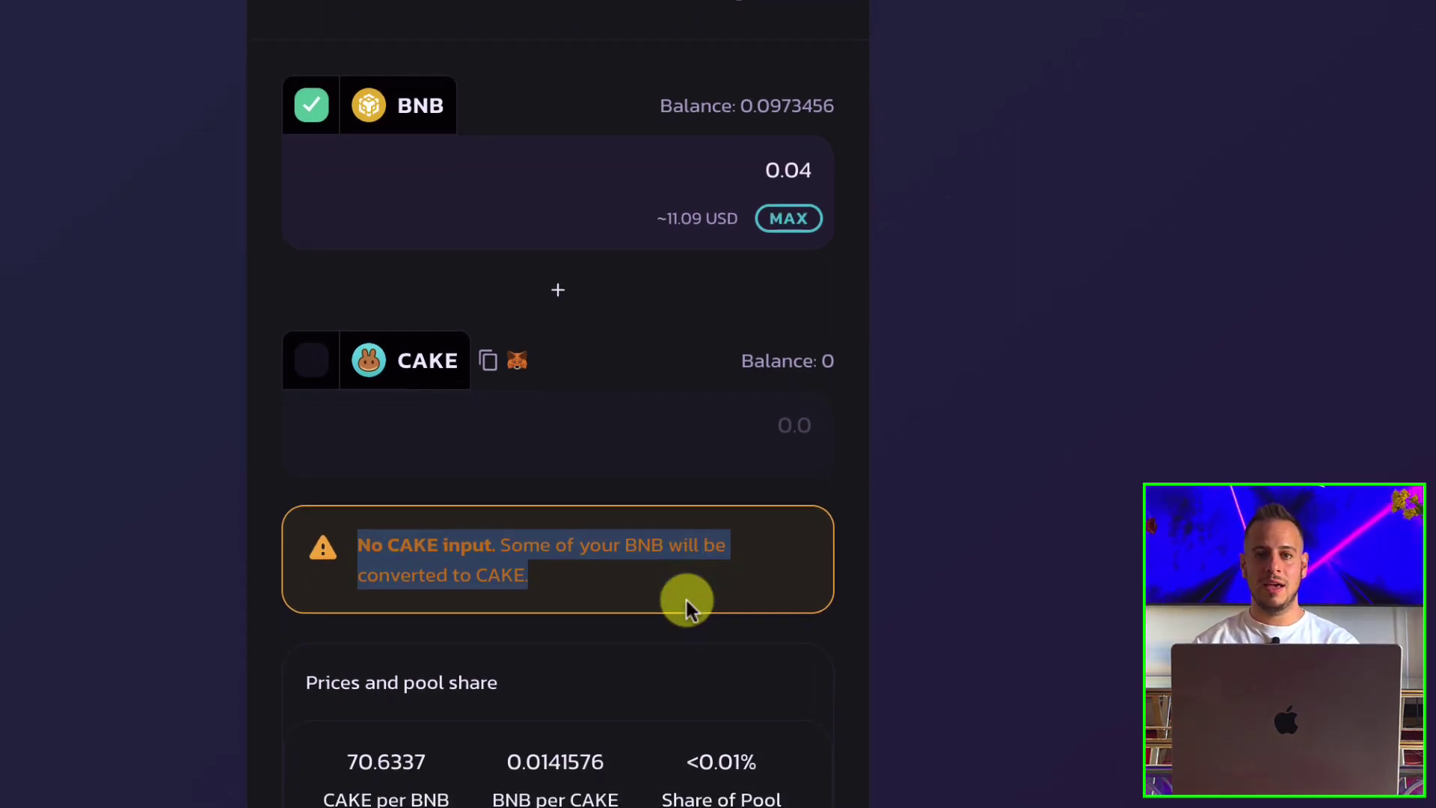